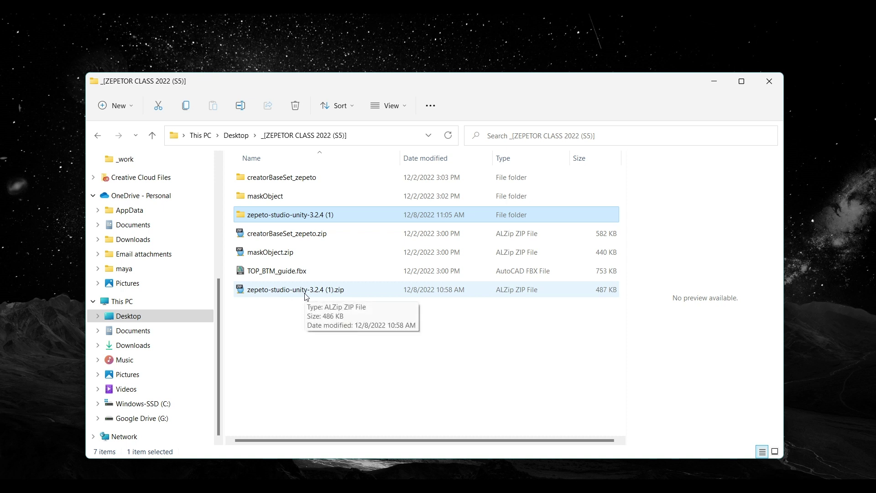
Navigate into the zepeto-studio-unity-3.2.4 project's Assets folder
double_click(278, 219)
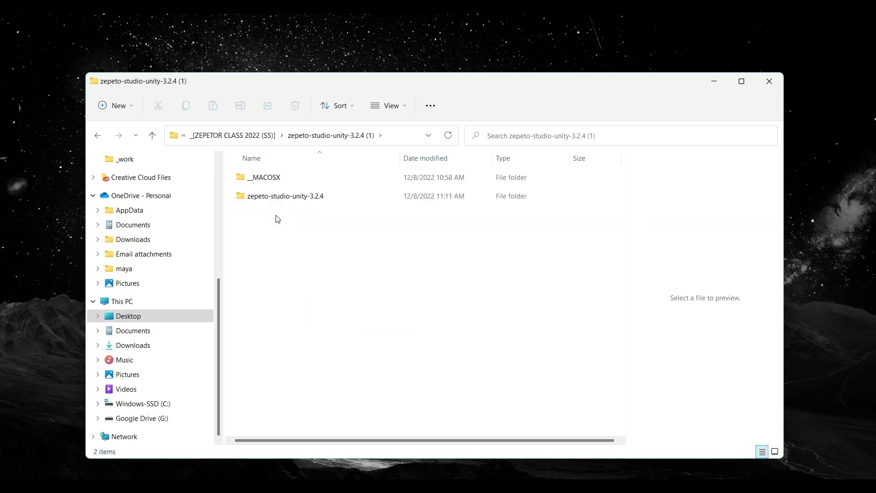
double_click(289, 201)
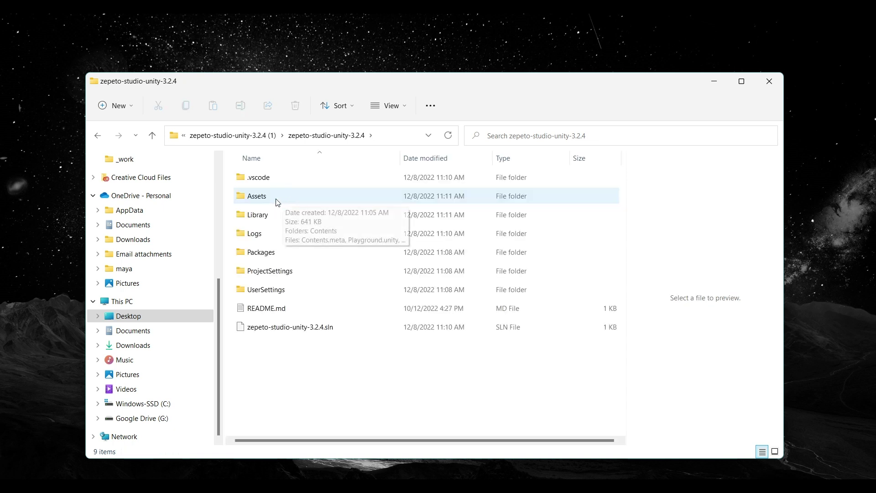
double_click(264, 201)
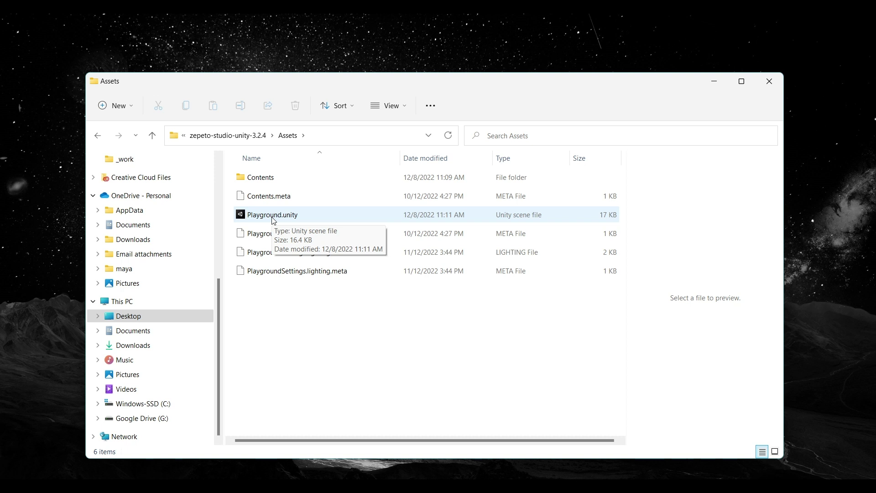
Create a Playground.unity shortcut outside Assets, then launch Playground.unity in Unity
click(273, 214)
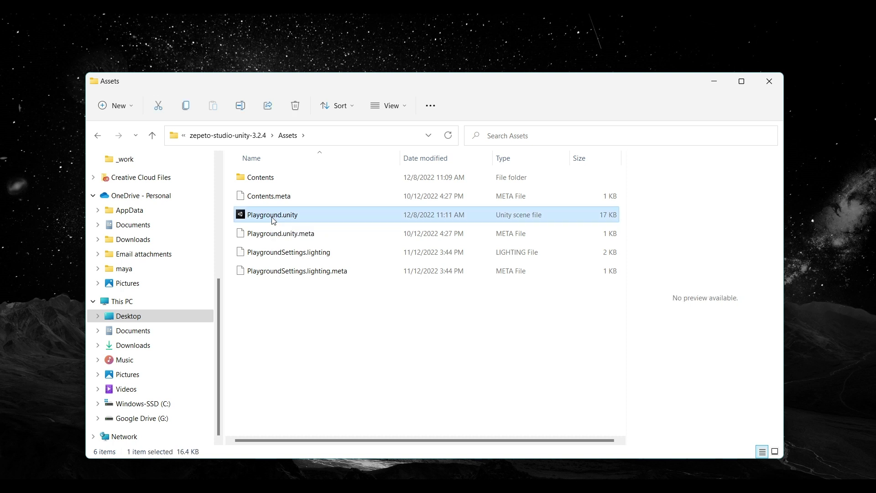
right_click(367, 215)
click(451, 363)
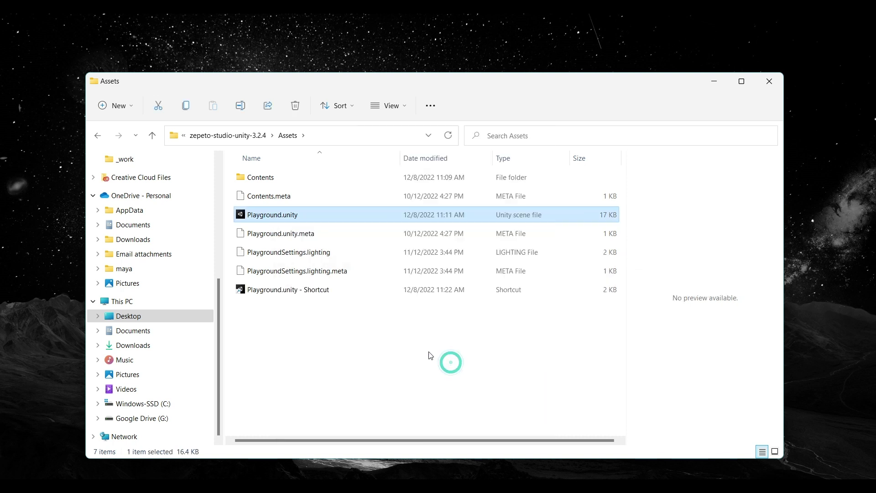
drag(266, 235, 43, 242)
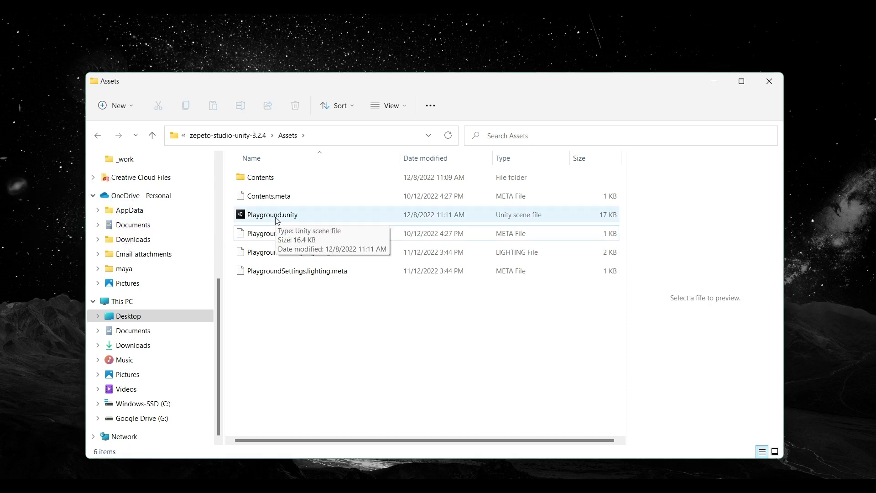
double_click(277, 221)
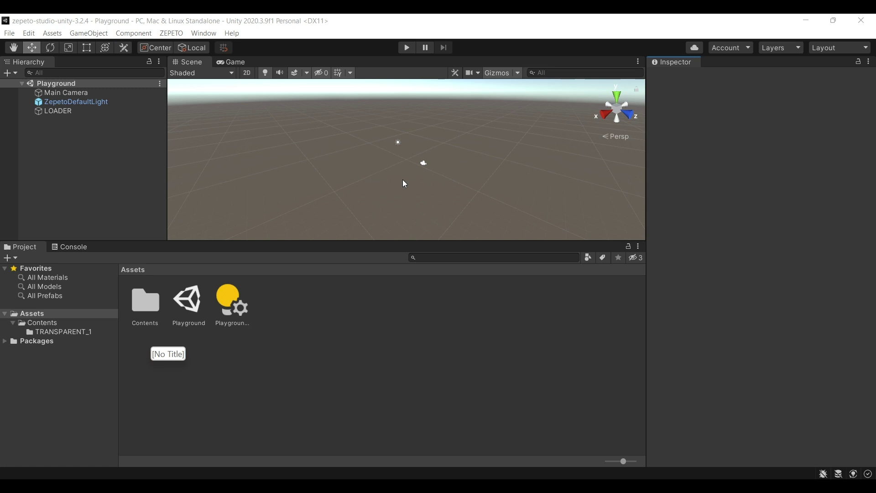
Show the Game view preview of the loaded Playground scene
click(234, 61)
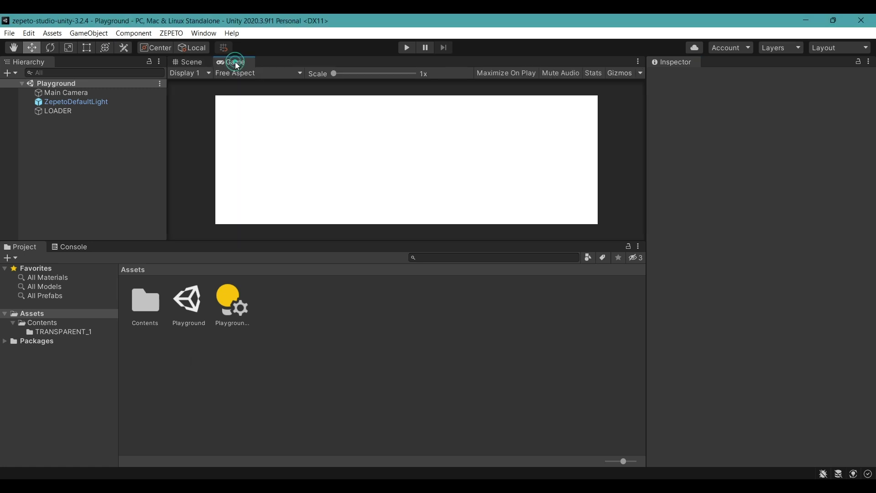
Create a new folder inside Contents, rename it Contacts_001, and open it
click(50, 324)
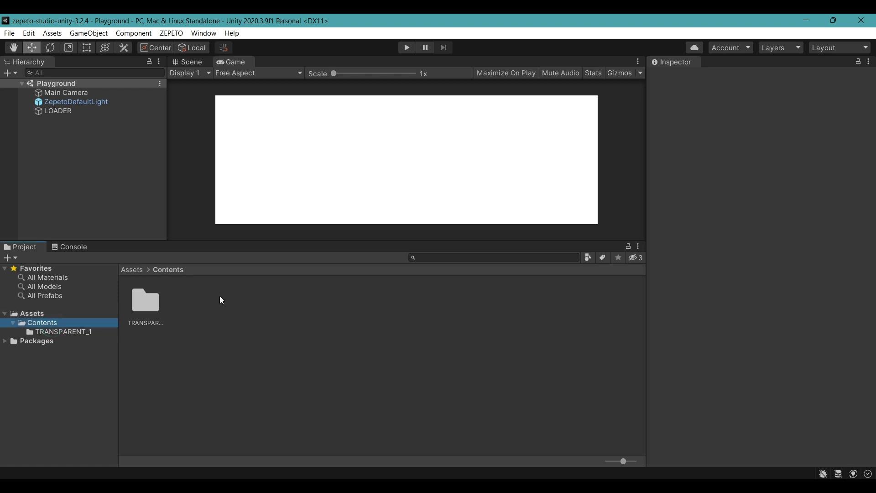
click(195, 352)
right_click(273, 316)
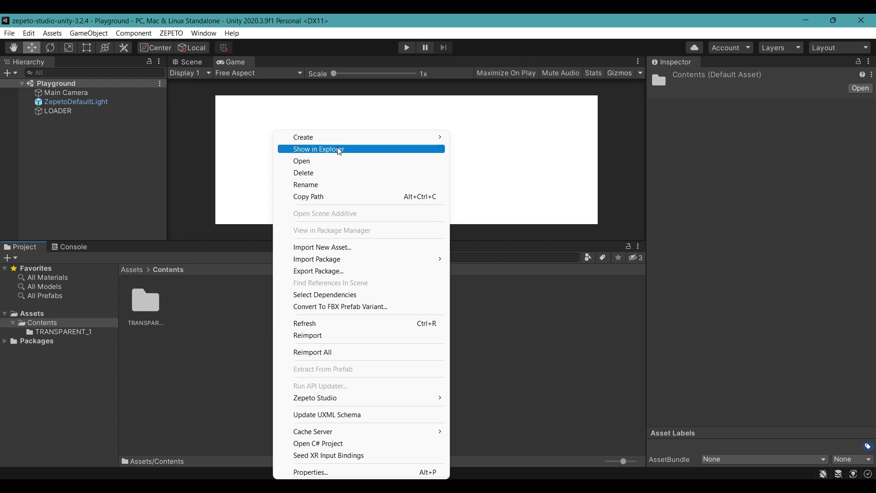
mouse_move(365, 138)
click(483, 58)
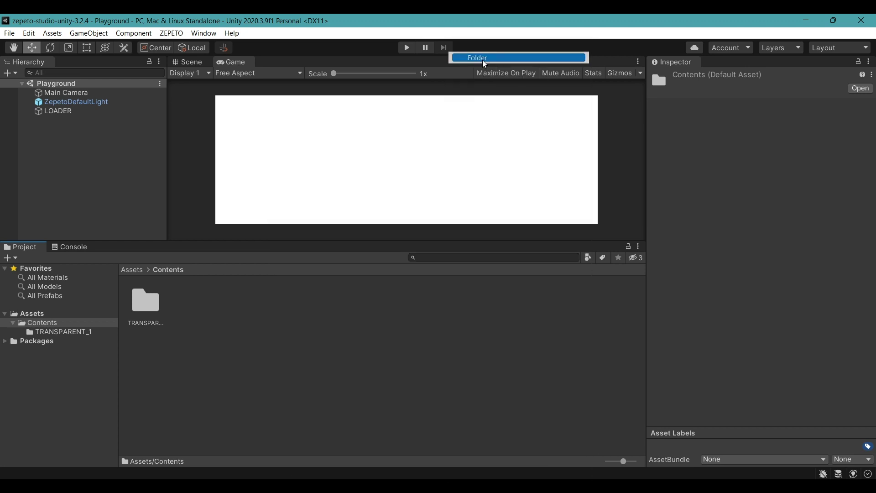
click(311, 326)
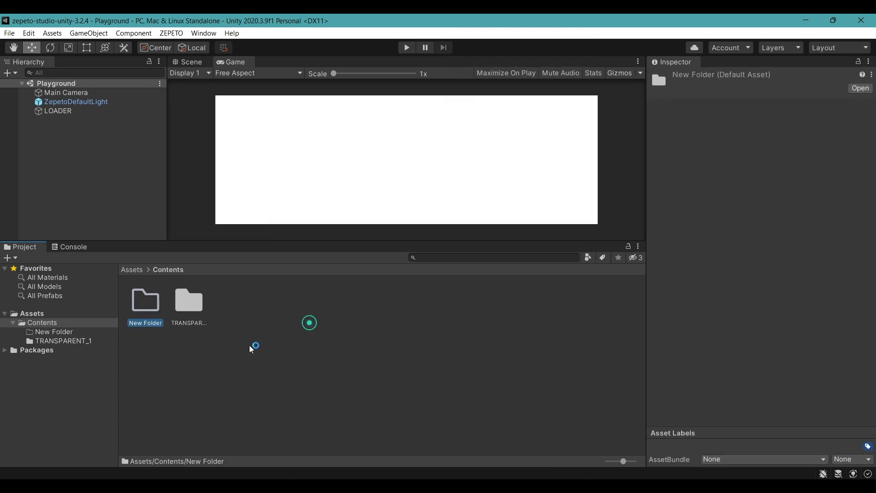
click(17, 261)
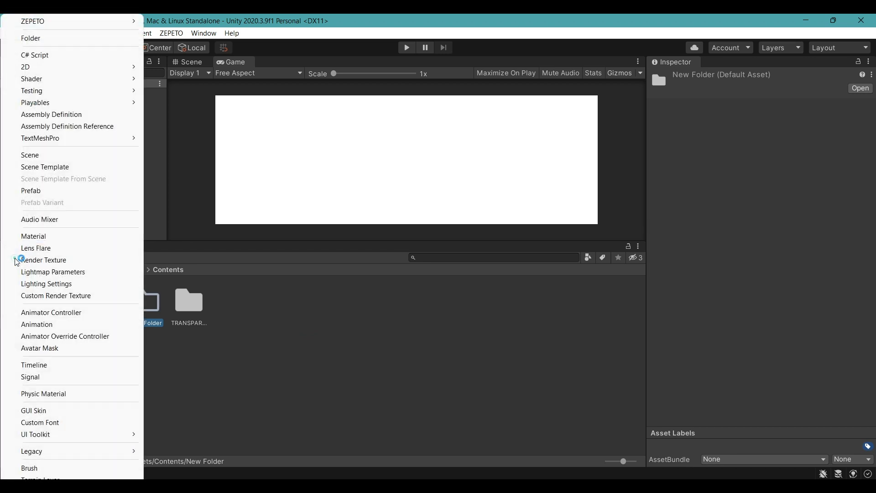
click(104, 38)
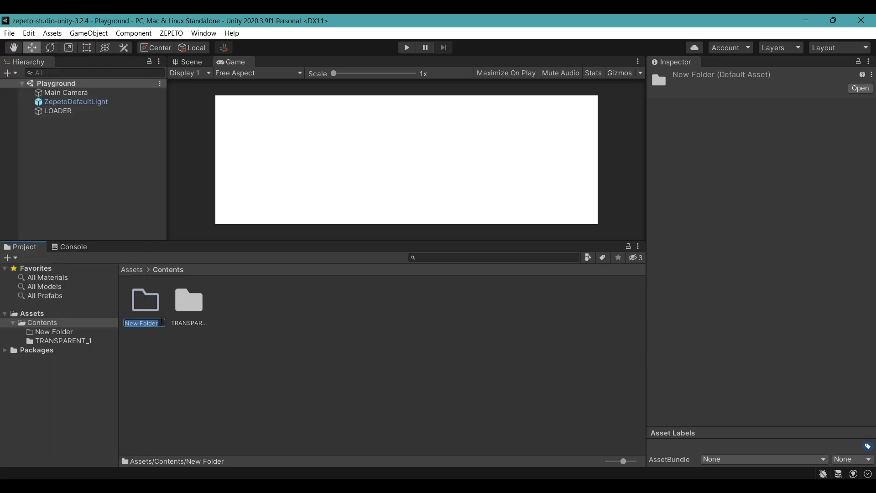
text(Contacts_001)
key(Return)
double_click(147, 296)
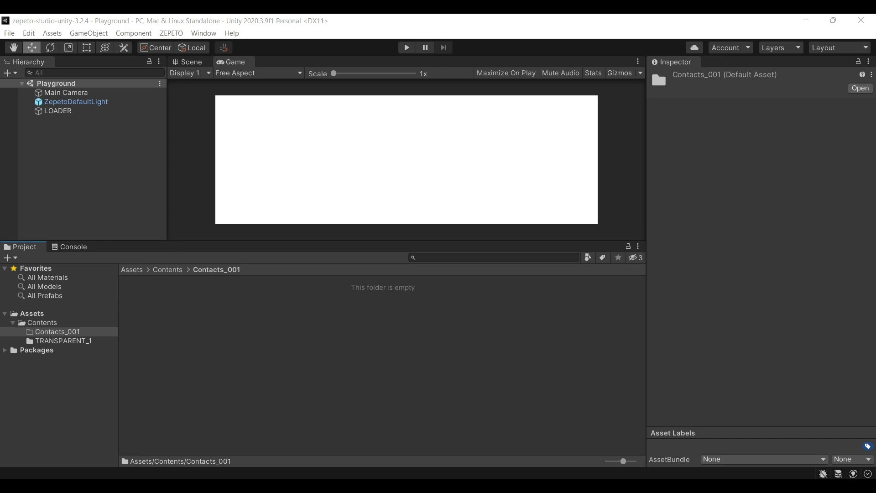
Drag the tutorial FBX and blue eye texture into Contacts_001, and the Lens folder onto Contents
key(alt+Tab)
click(565, 308)
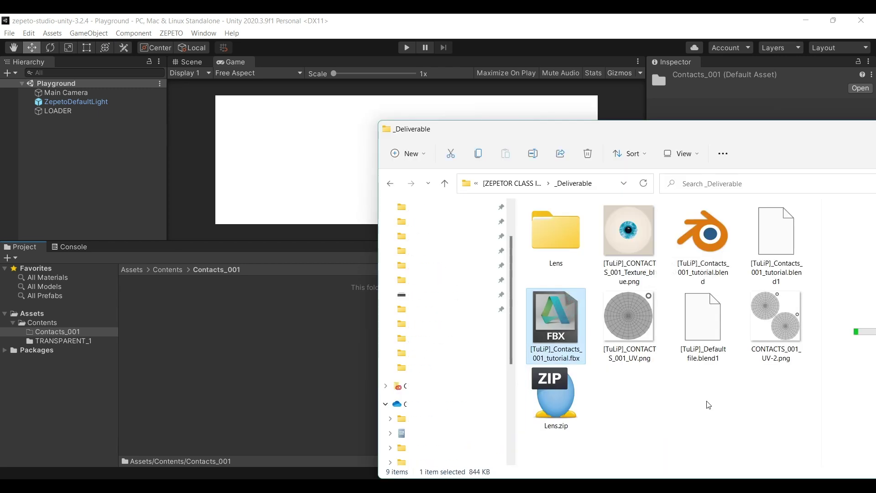
ctrl+click(634, 234)
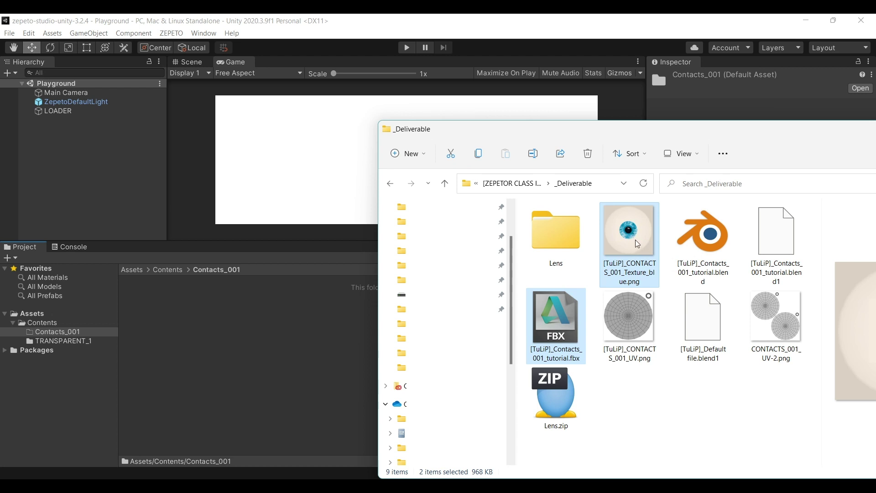
drag(638, 245, 250, 344)
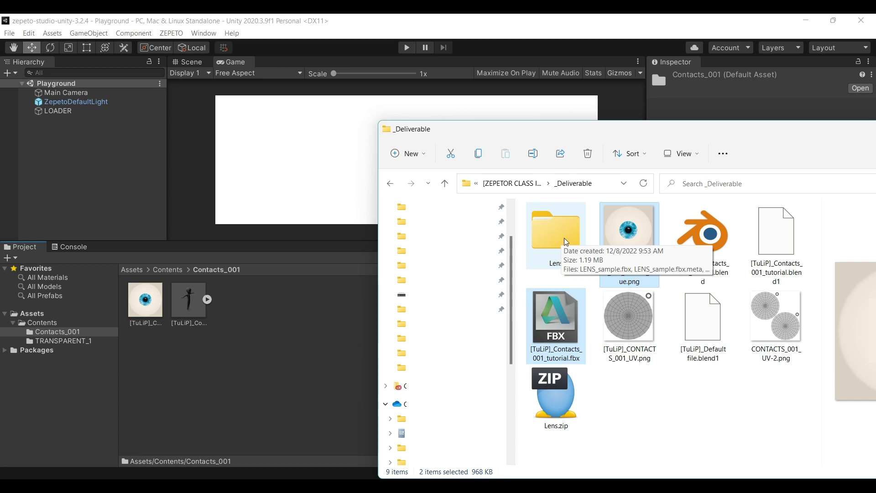
drag(560, 234, 50, 322)
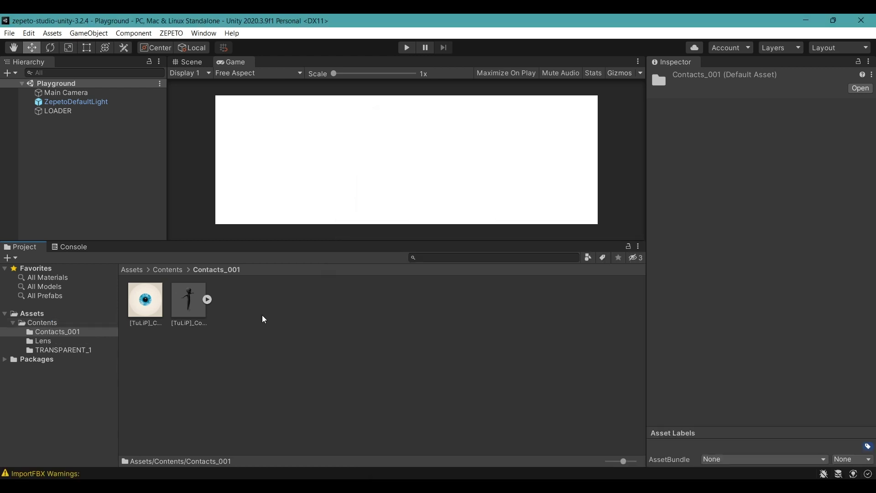
Open Contacts_001 in File Explorer and place the FBX and blue texture there
right_click(262, 315)
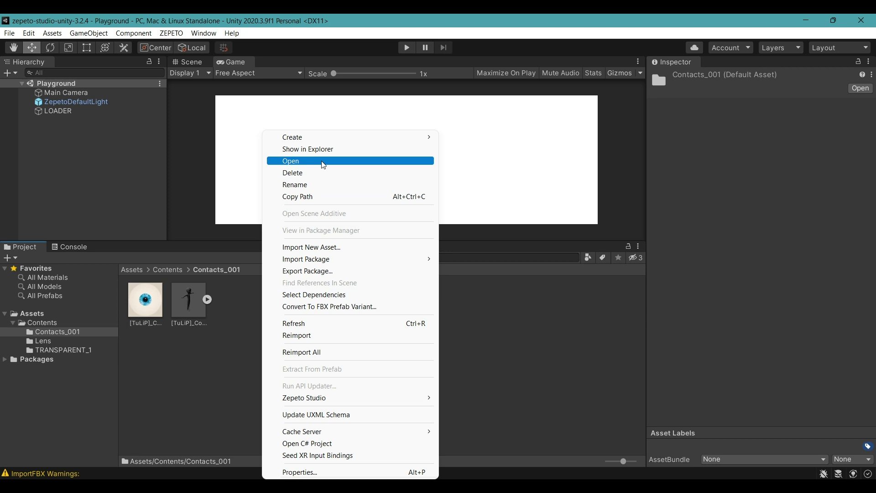
click(328, 151)
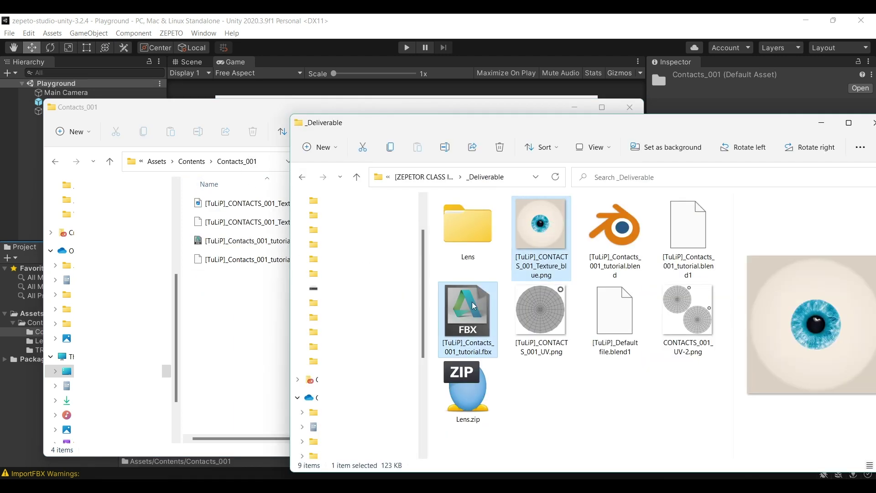
ctrl+click(475, 306)
drag(474, 307, 246, 321)
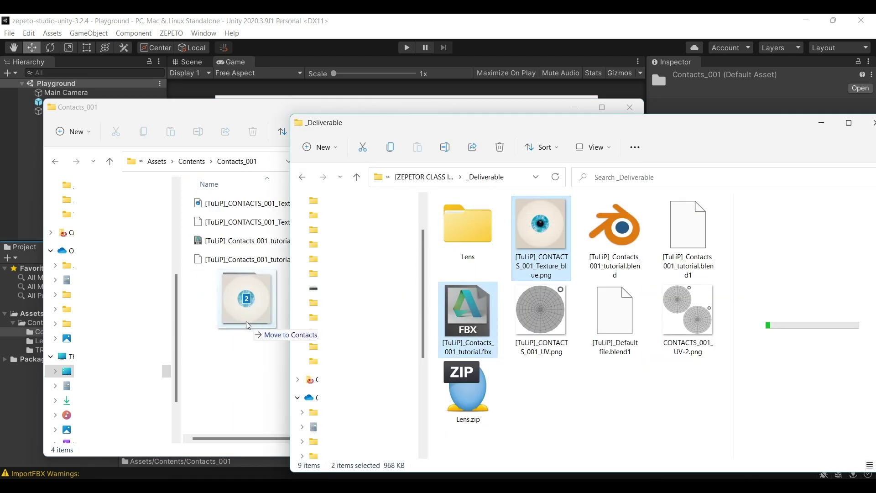
drag(245, 321, 245, 322)
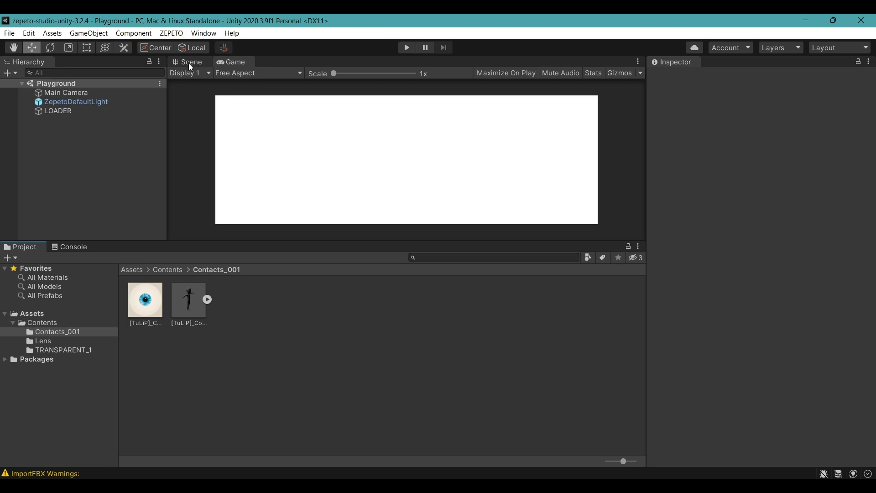
click(191, 64)
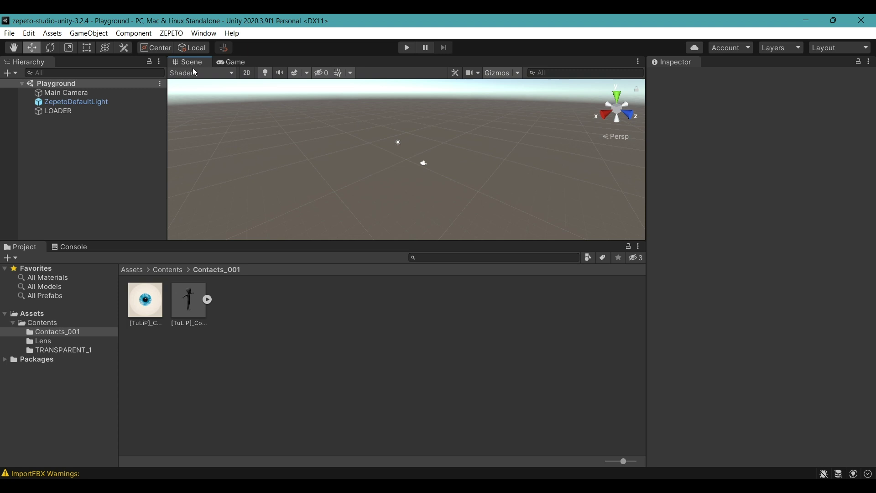
Add the contacts tutorial model to the scene as [TuLiP]_Contacts_001_tutorial at 0,0,0
drag(193, 315, 63, 144)
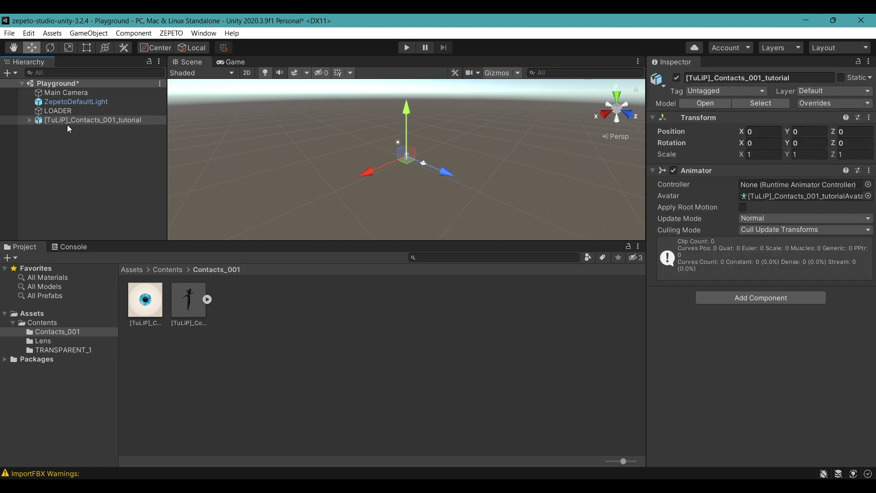
click(404, 175)
scroll(410, 154, up, 4)
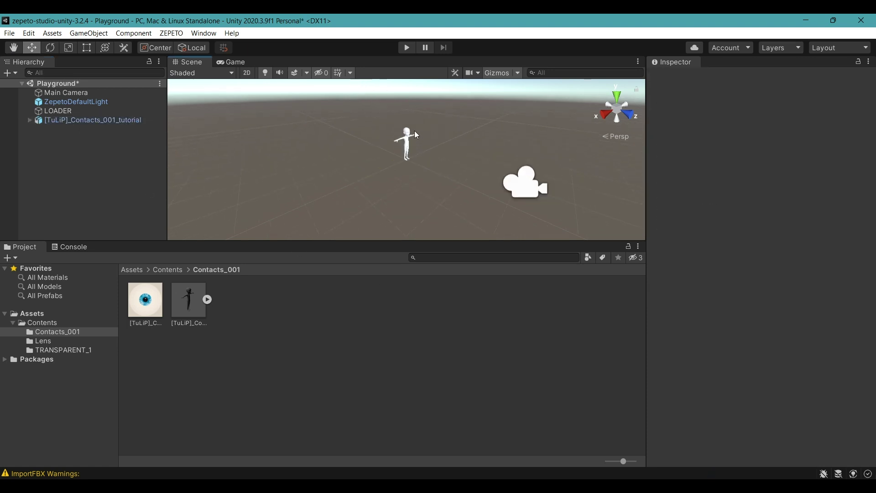
scroll(416, 133, up, 5)
scroll(483, 160, down, 6)
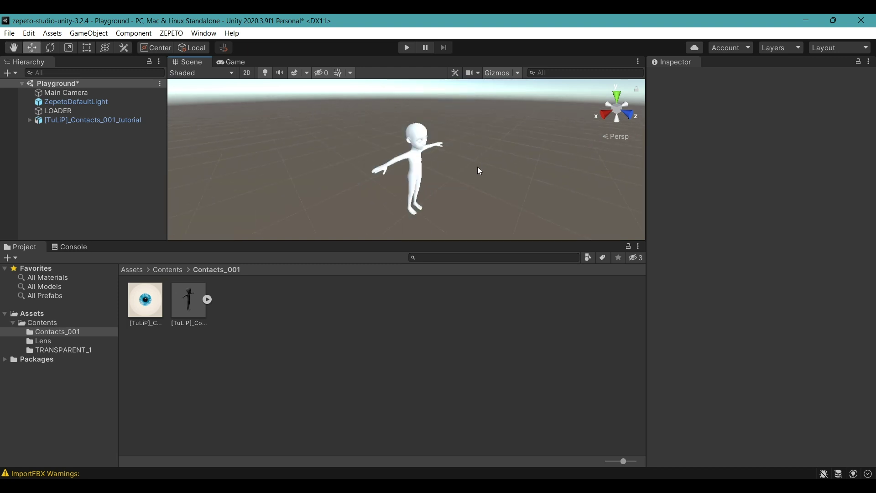
alt+drag(479, 170, 388, 123)
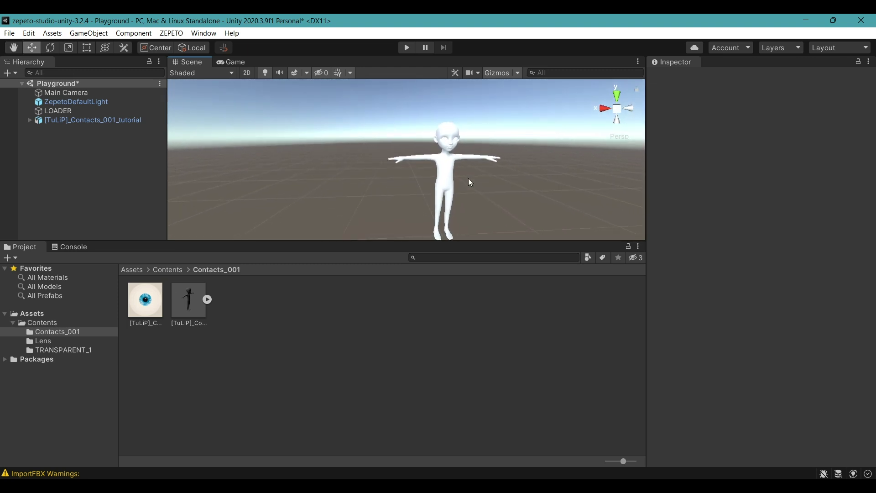
alt+drag(470, 179, 456, 184)
scroll(456, 184, down, 5)
Frame the character and zoom to a straight-on front close-up of its face
click(128, 122)
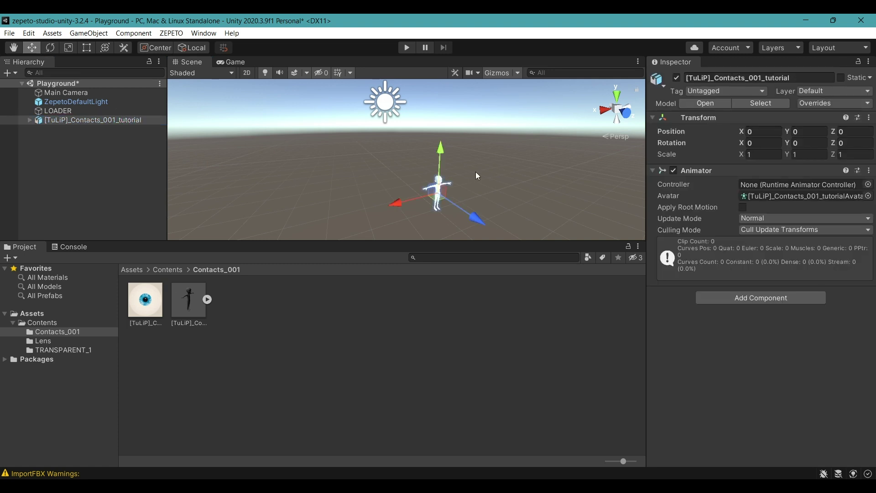
key(f)
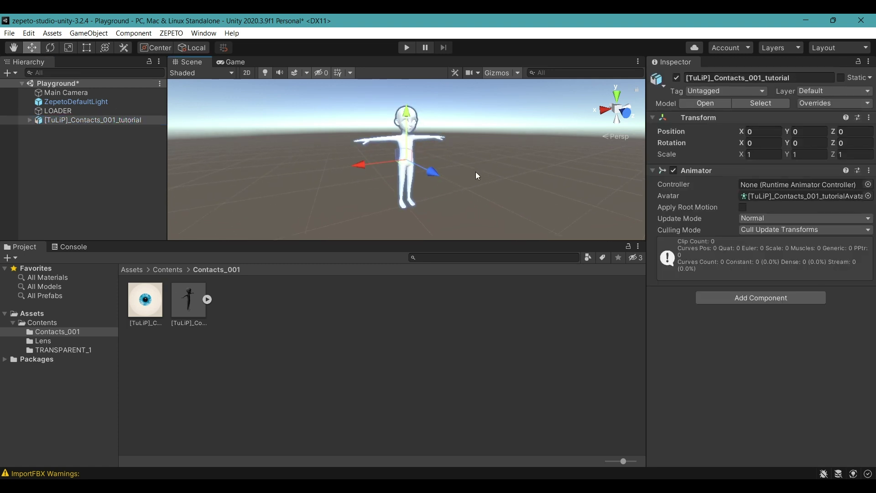
click(492, 126)
click(606, 115)
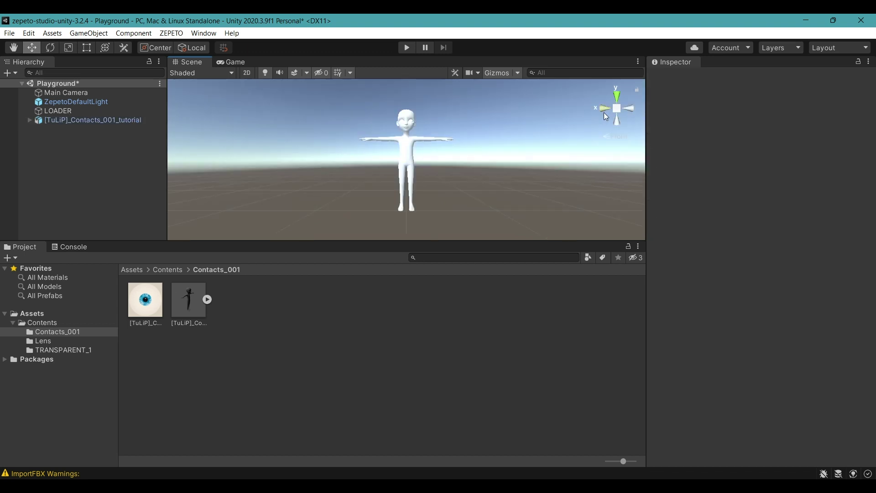
click(604, 109)
click(605, 108)
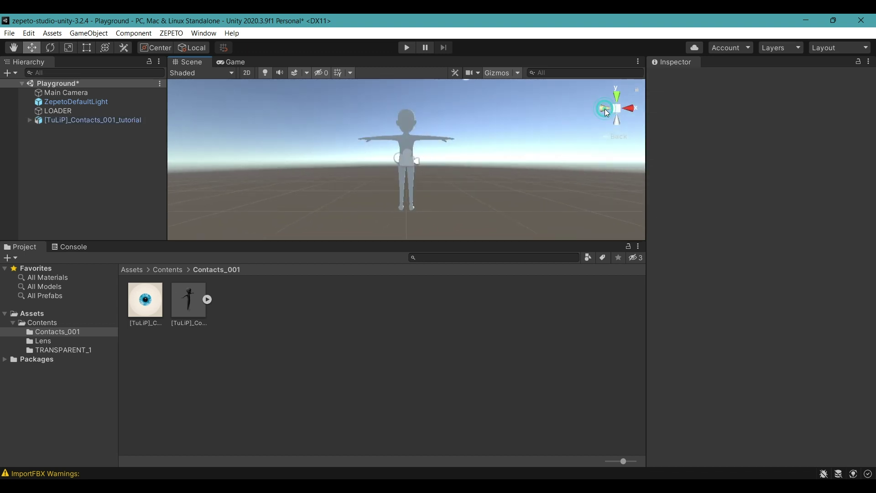
click(605, 109)
click(604, 108)
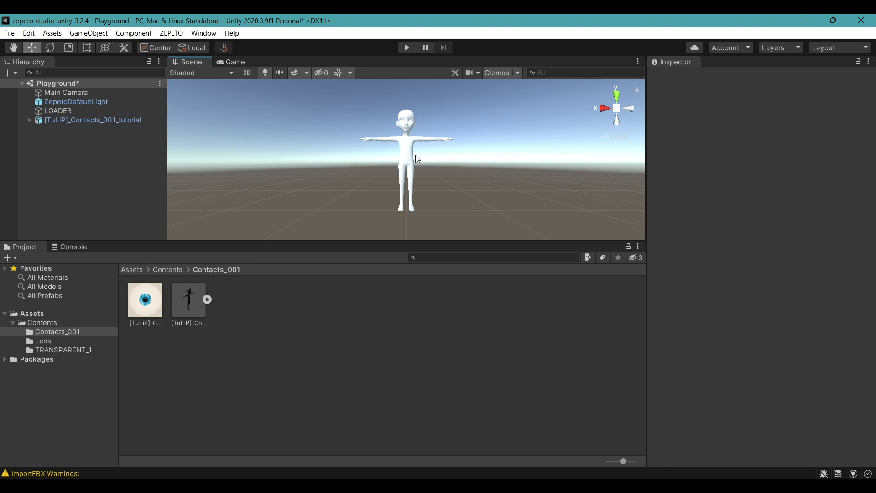
scroll(416, 154, up, 5)
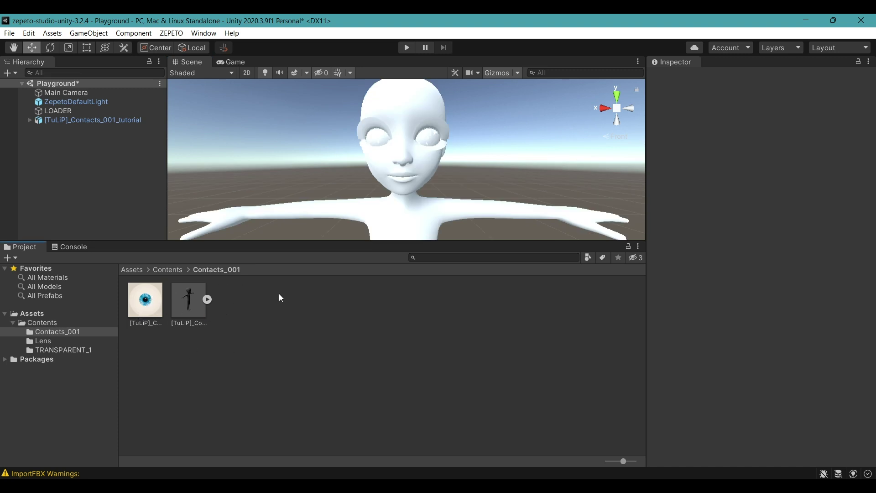
Extract the tutorial FBX's Contacts_shd and lambert2.001 materials into Contacts_001
click(186, 313)
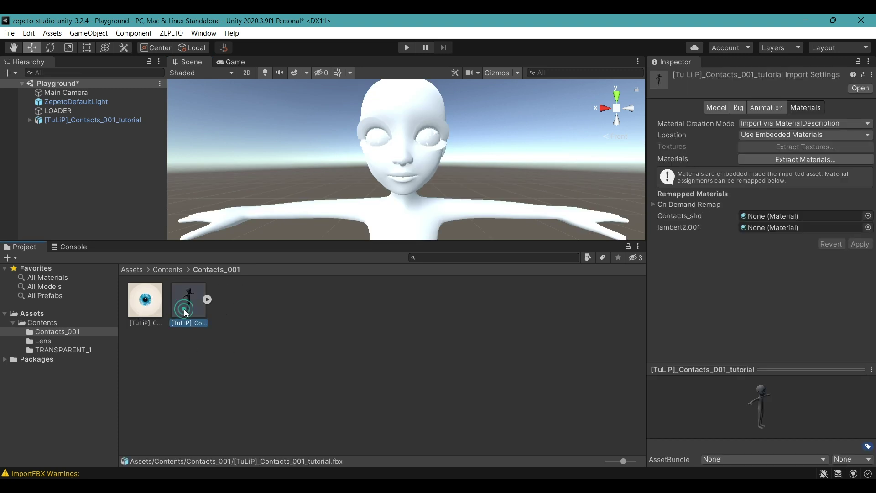
click(810, 161)
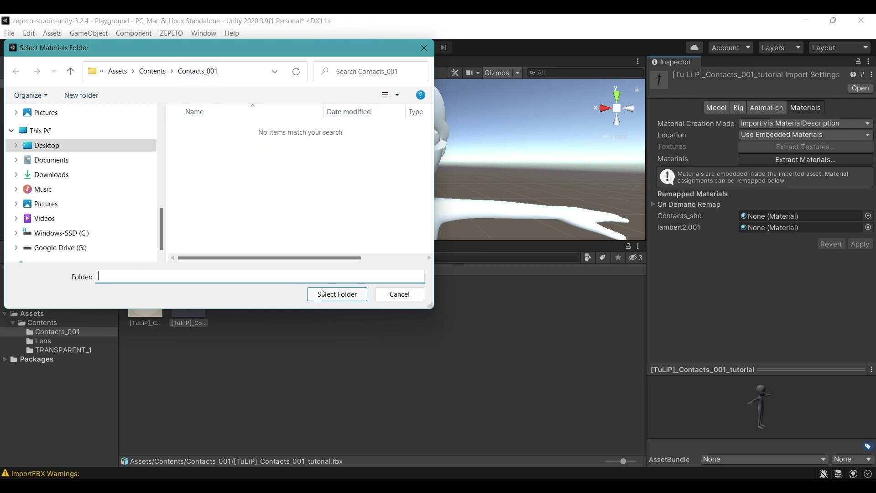
click(337, 294)
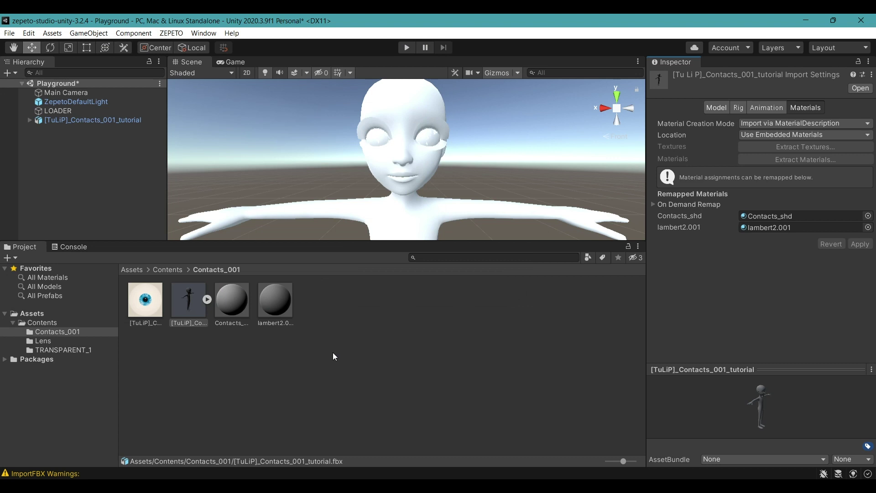
click(230, 304)
click(274, 303)
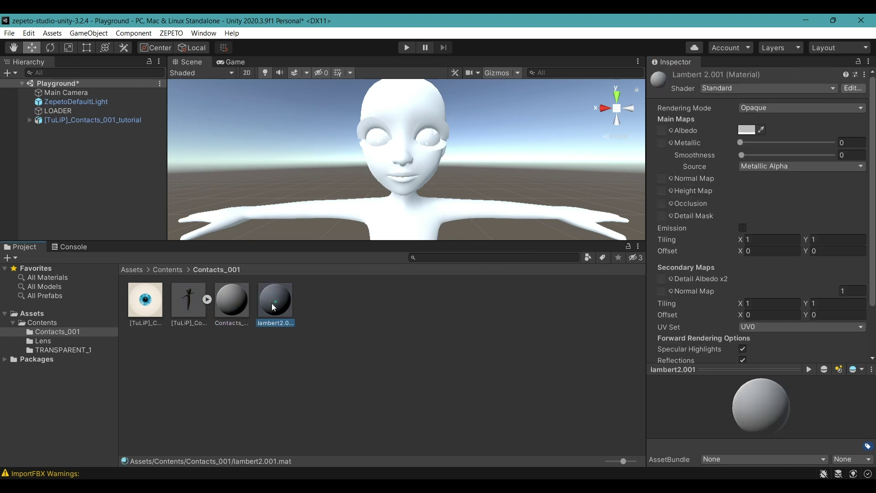
click(236, 306)
click(184, 303)
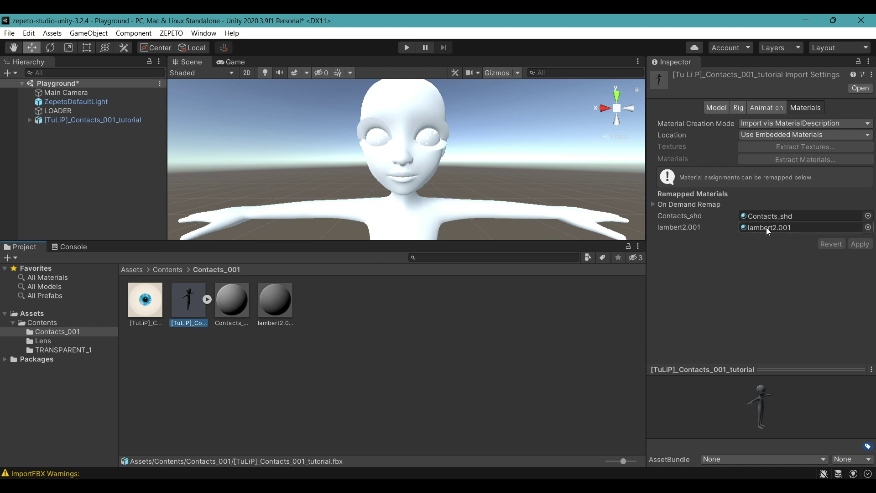
click(687, 264)
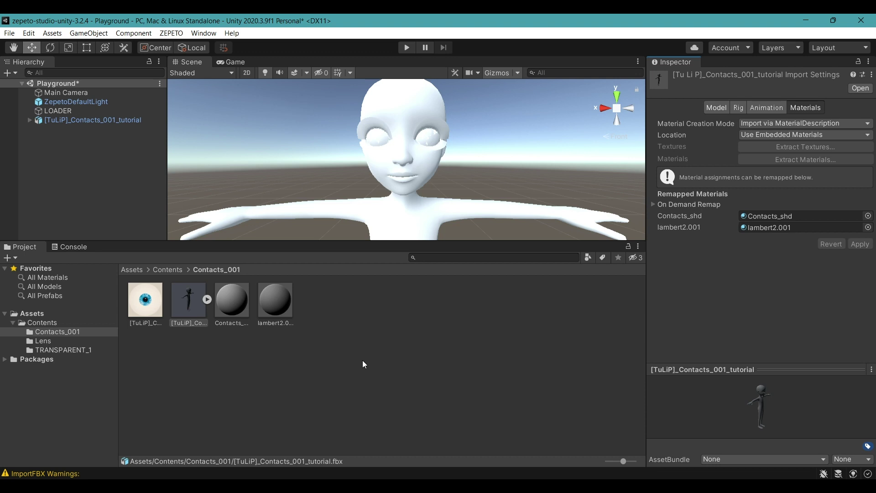
Set the blue eye texture as the Contacts_shd material's Albedo map
click(229, 361)
click(231, 309)
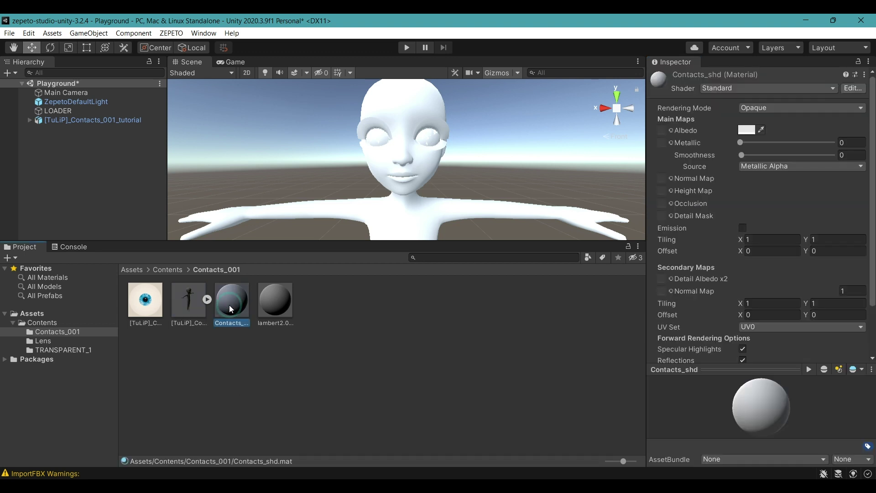
click(148, 301)
drag(148, 301, 663, 130)
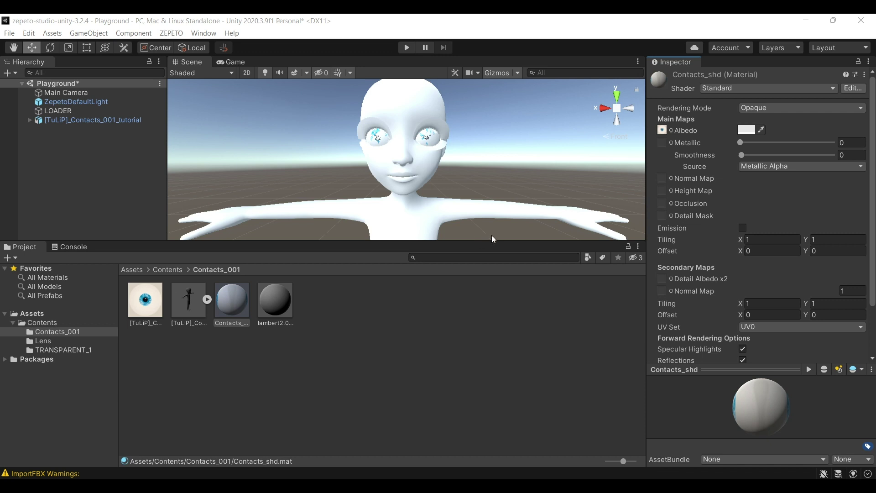
click(462, 209)
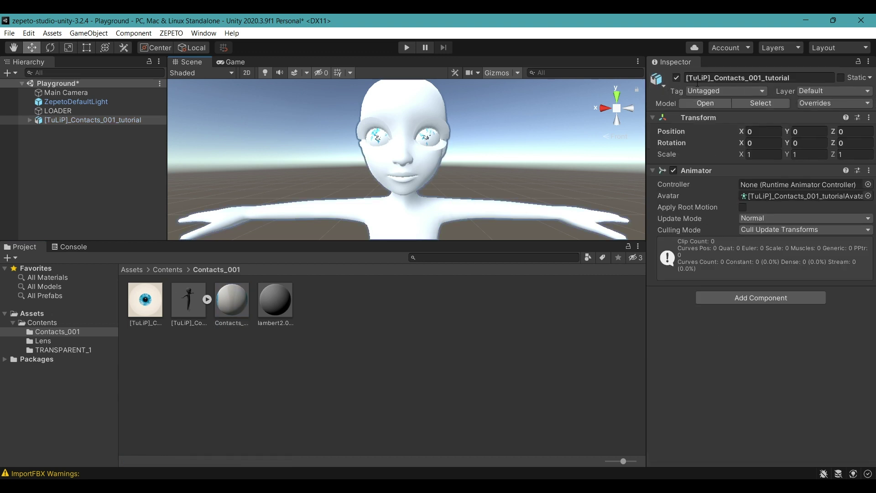
Deactivate the face mask object and enlarge Contacts_shd's preview to show the blue iris
click(464, 213)
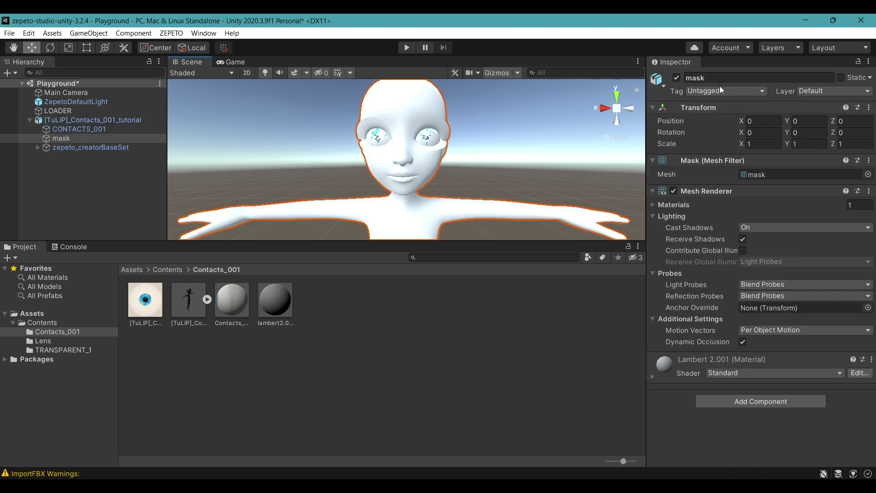
click(677, 78)
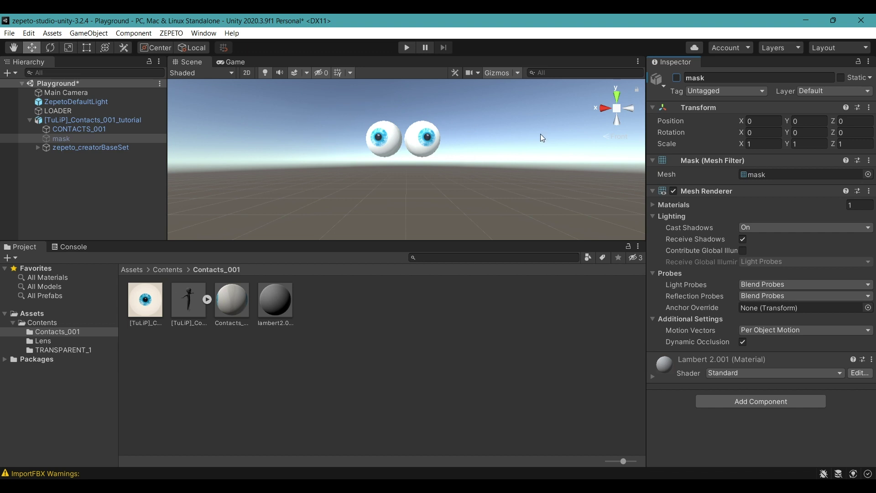
click(230, 302)
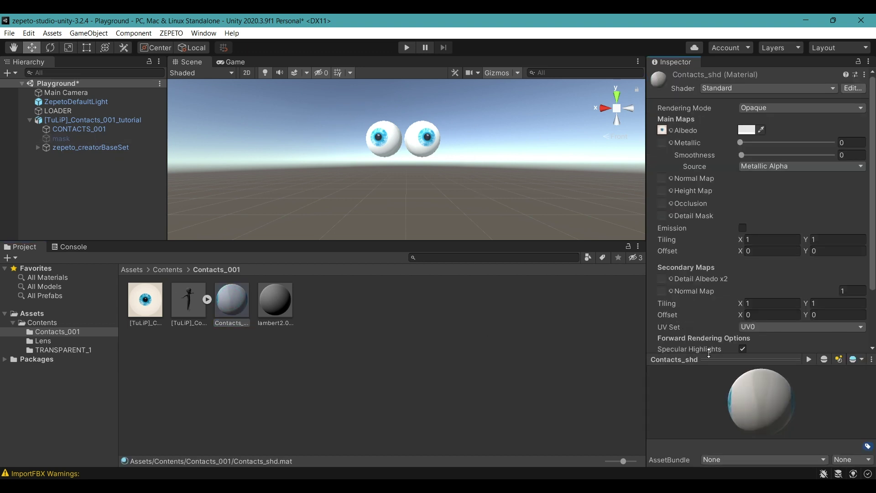
drag(710, 364, 725, 259)
drag(753, 347, 810, 325)
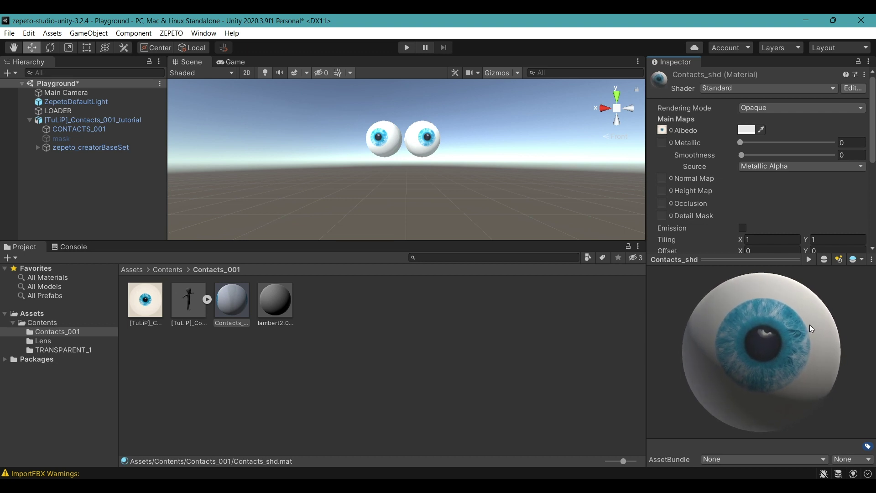
Duplicate LENS_shd in the Lens folder with Ctrl+D and move LENS_shd 1 into Contacts_001
click(45, 342)
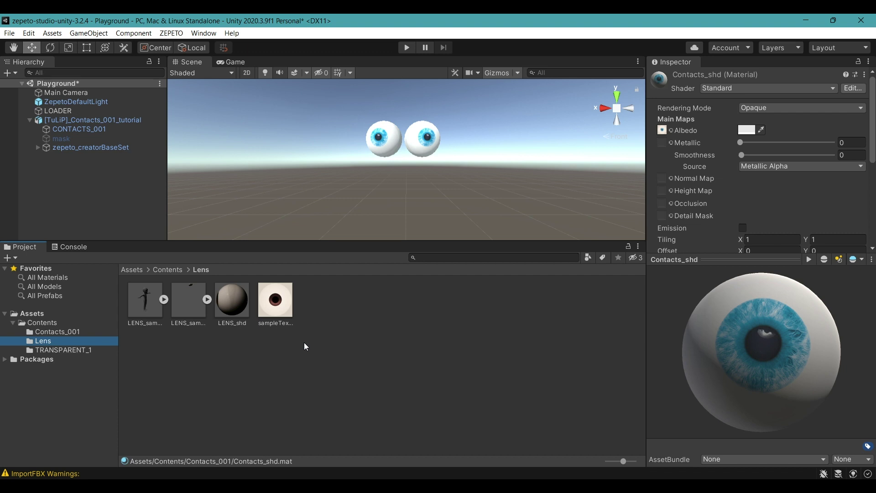
click(237, 307)
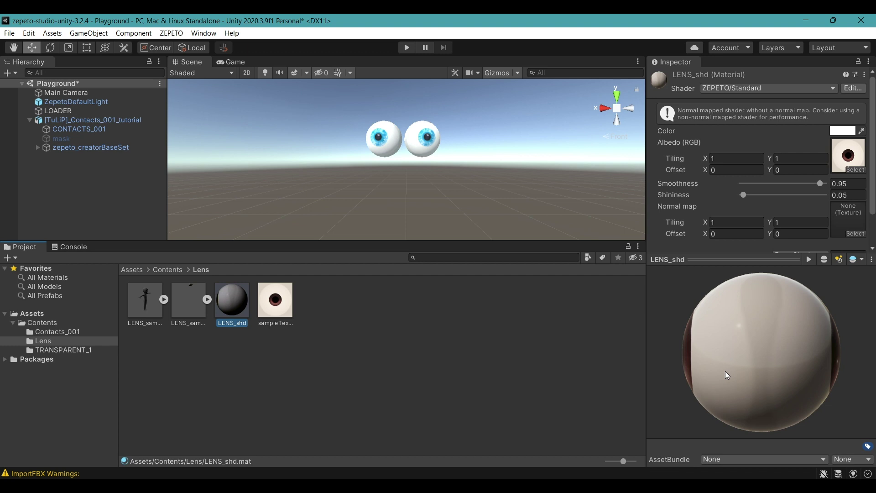
drag(725, 371, 780, 379)
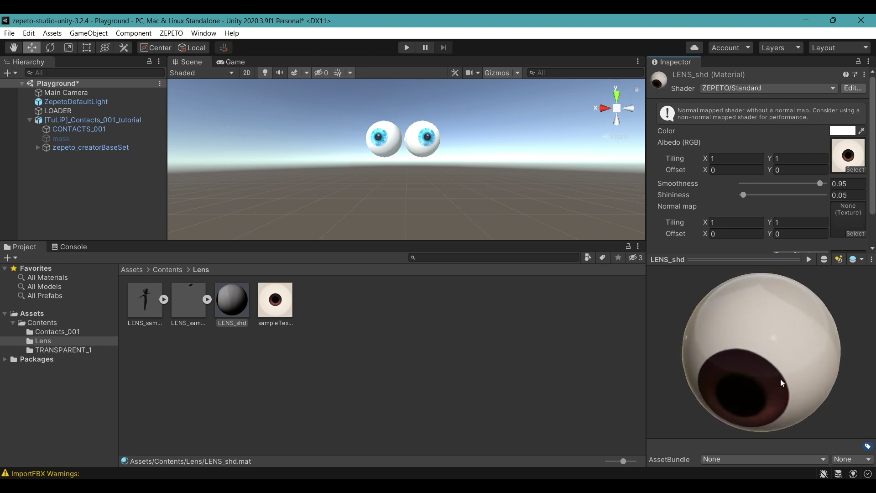
ctrl+click(231, 315)
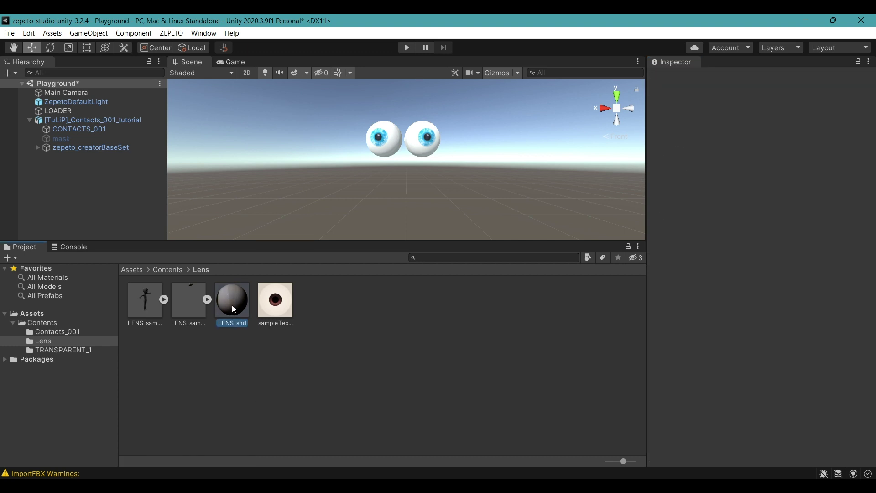
click(232, 304)
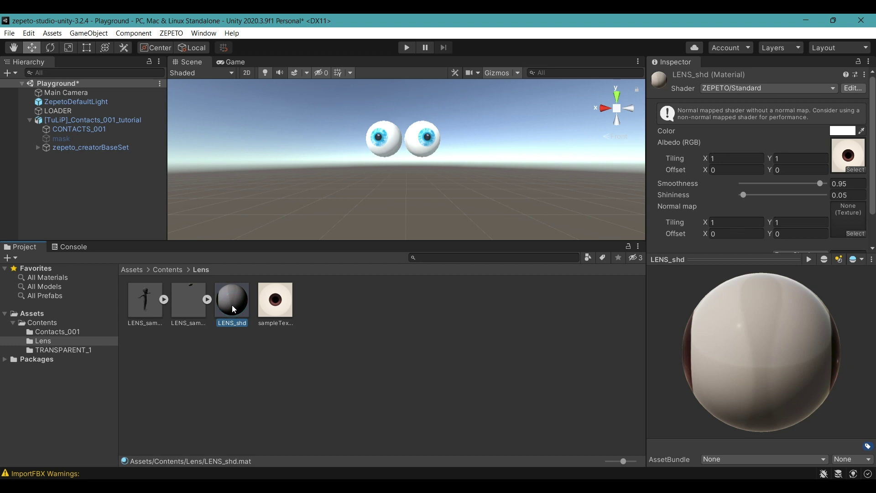
key(ctrl+d)
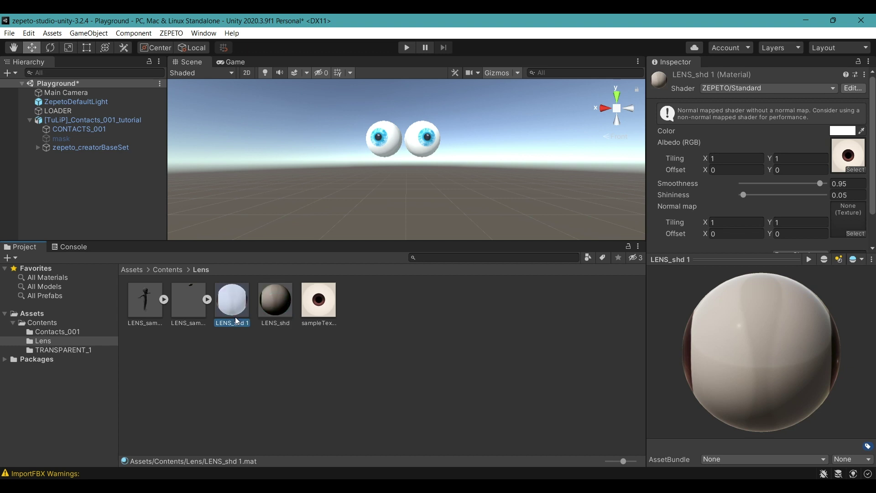
click(273, 355)
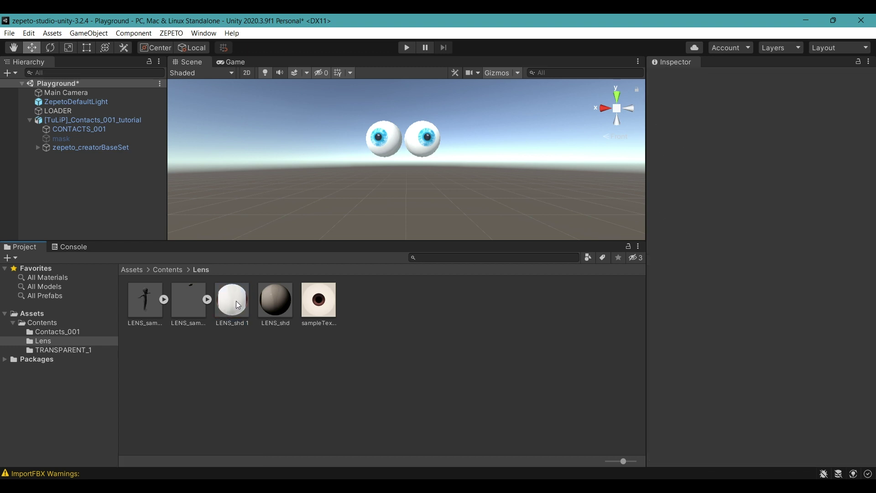
drag(238, 305, 65, 334)
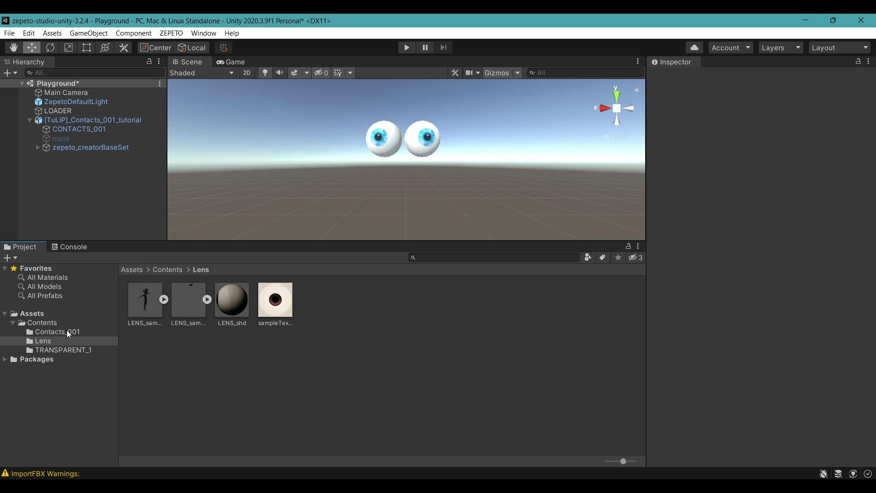
click(67, 330)
click(328, 312)
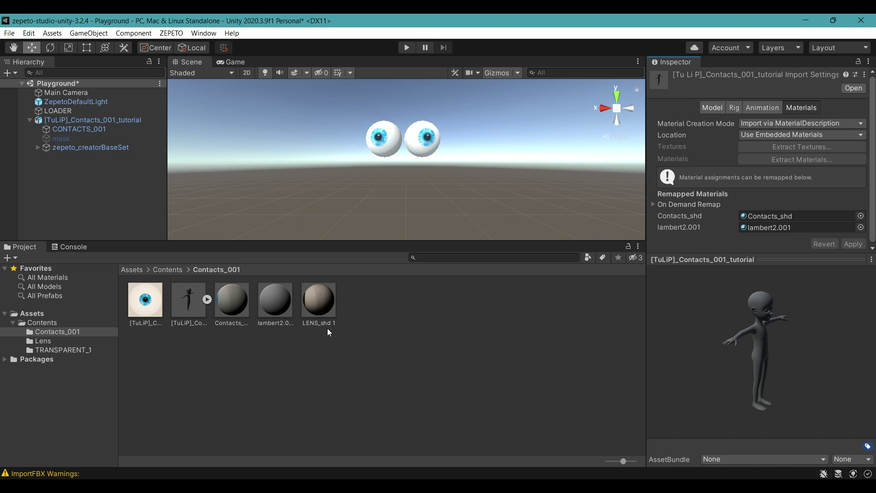
Remap the FBX's Contacts_shd material slot to LENS_shd 1 and apply the change
click(191, 306)
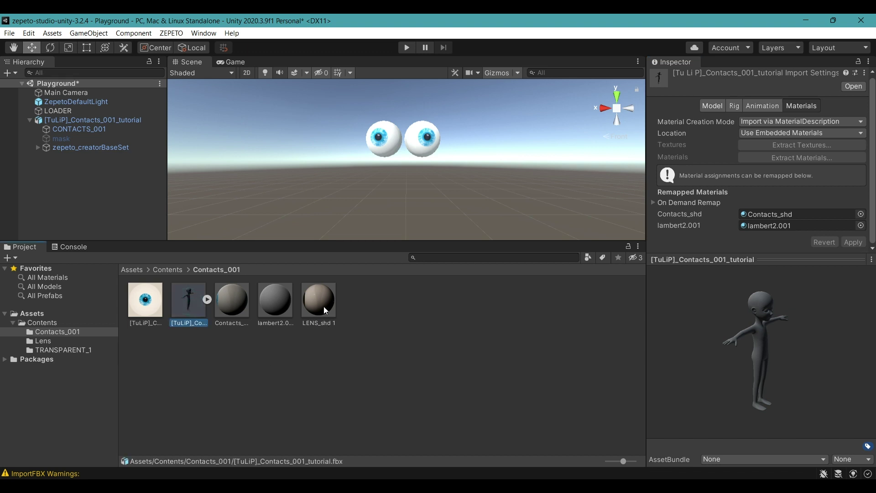
drag(324, 304, 781, 217)
click(854, 242)
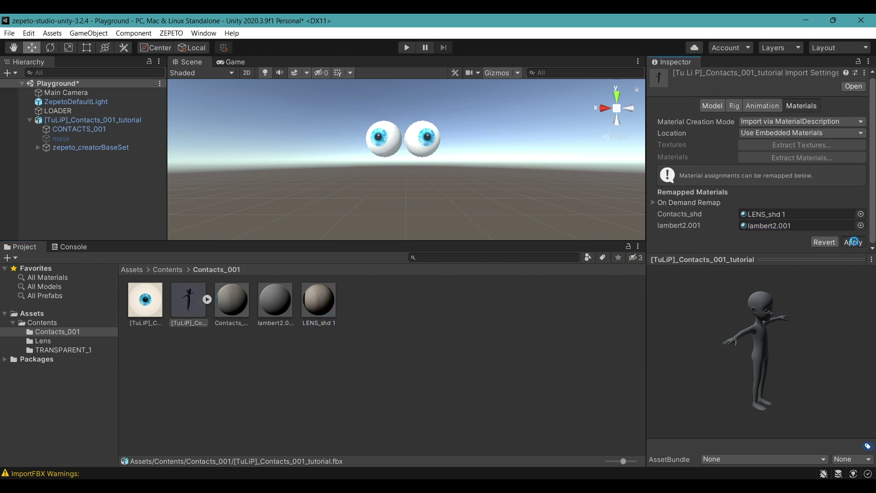
Give LENS_shd 1 the blue eye texture as albedo, Smoothness 1 and Shininess 0.157
click(499, 191)
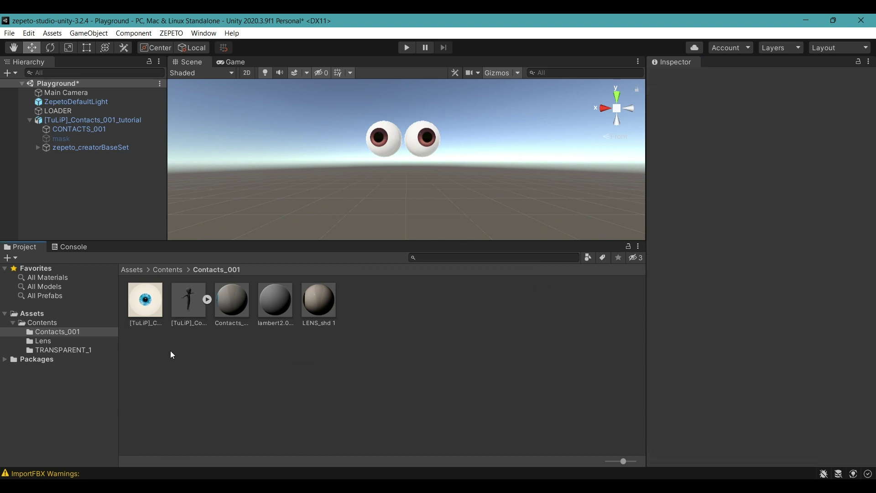
click(322, 302)
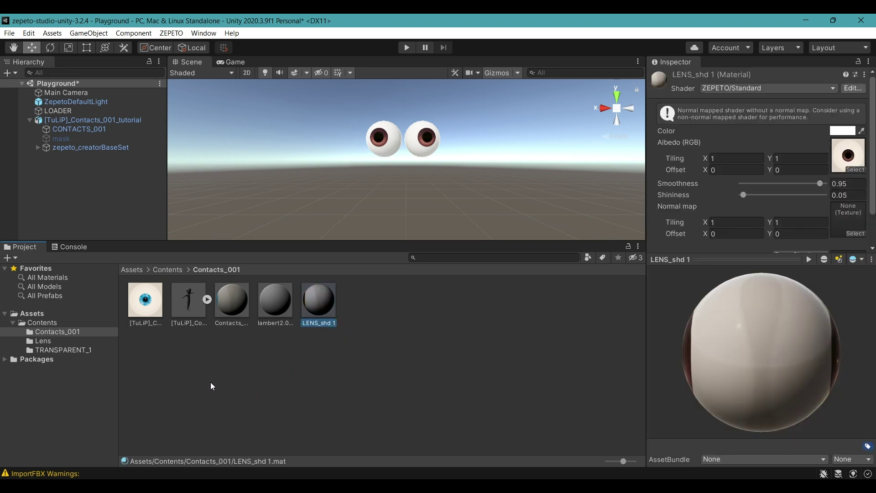
drag(146, 304, 860, 156)
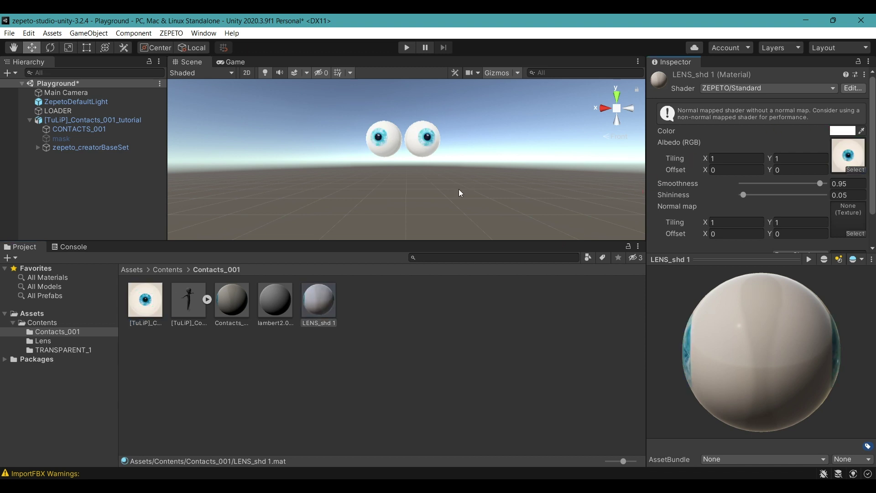
drag(730, 329, 803, 310)
click(814, 188)
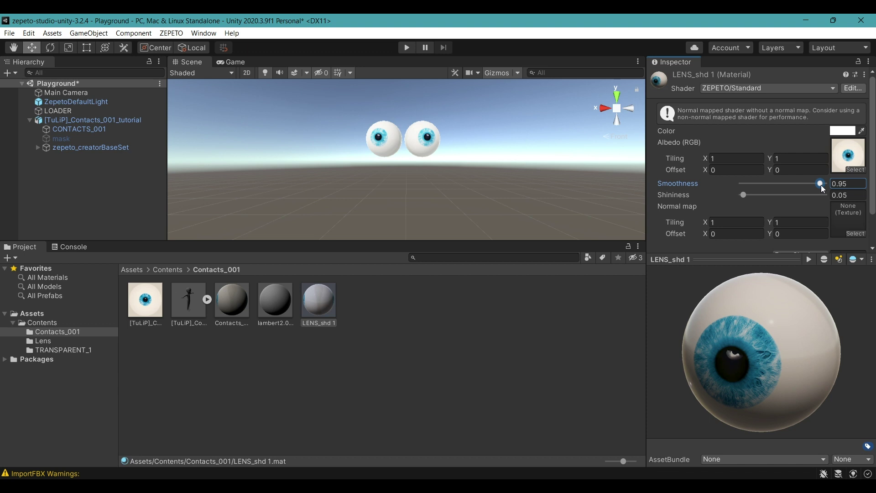
mouse_move(822, 185)
mouse_down()
mouse_move(771, 183)
mouse_move(831, 184)
mouse_up()
mouse_move(752, 193)
mouse_down()
mouse_move(774, 193)
mouse_move(745, 206)
mouse_move(766, 205)
mouse_move(737, 206)
mouse_move(752, 204)
mouse_up()
click(244, 395)
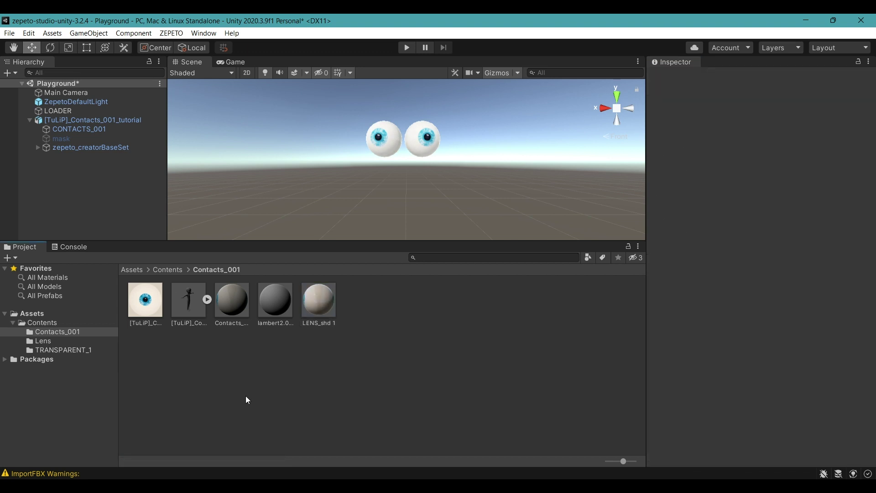
Convert the contacts FBX to ZEPETO style and select the new [TuLiP]_Contacts_001_tutorial prefab
click(188, 297)
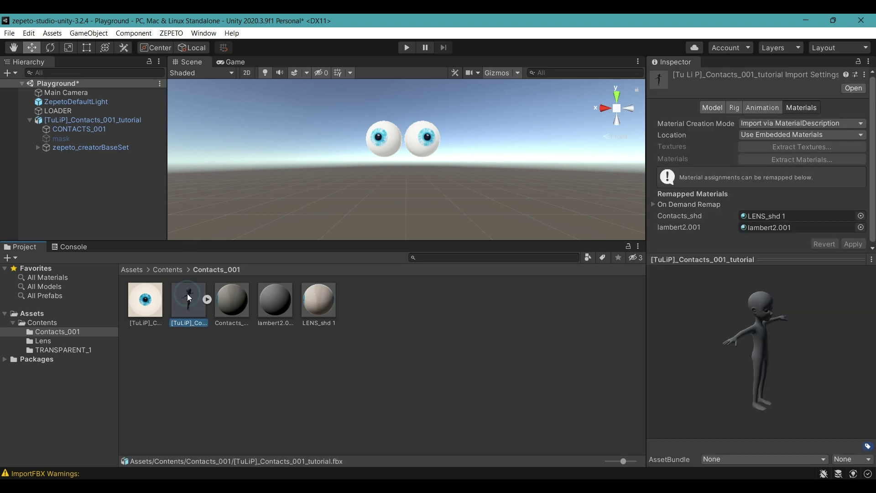
right_click(187, 297)
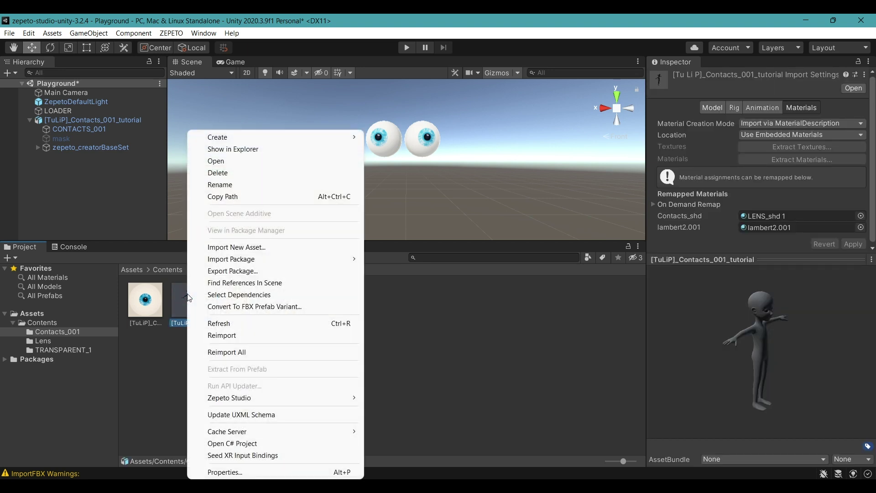
mouse_move(294, 403)
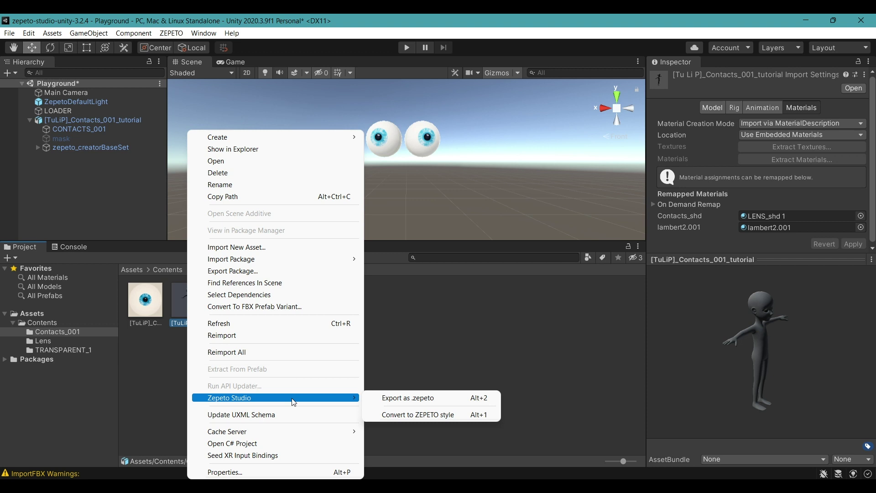
click(426, 416)
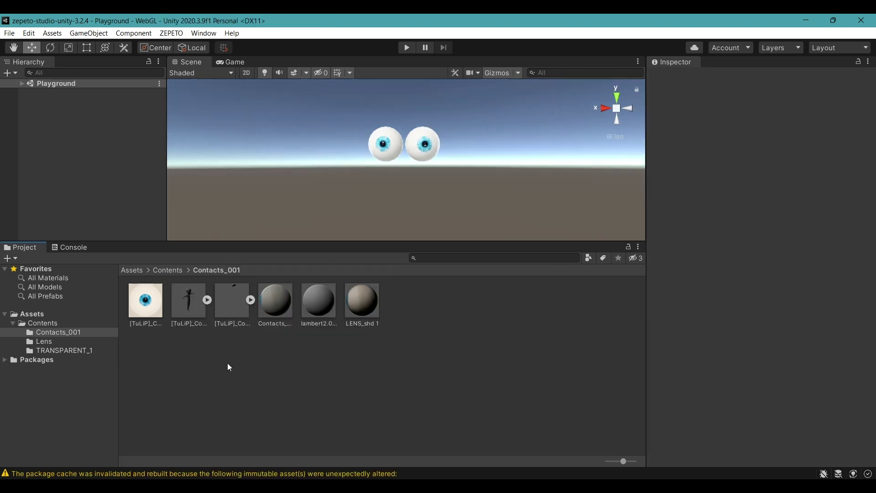
click(238, 306)
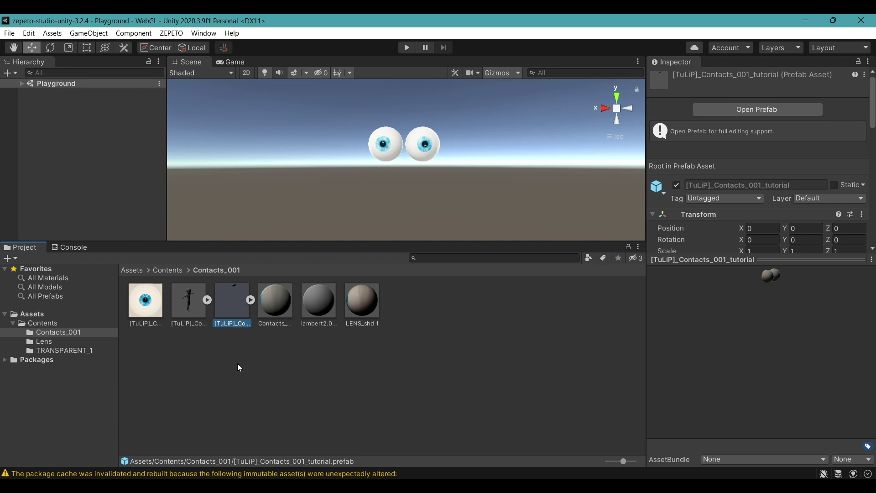
Export the [TuLiP]_Contacts_001_tutorial prefab as a .zepeto file into Contacts_001
right_click(236, 301)
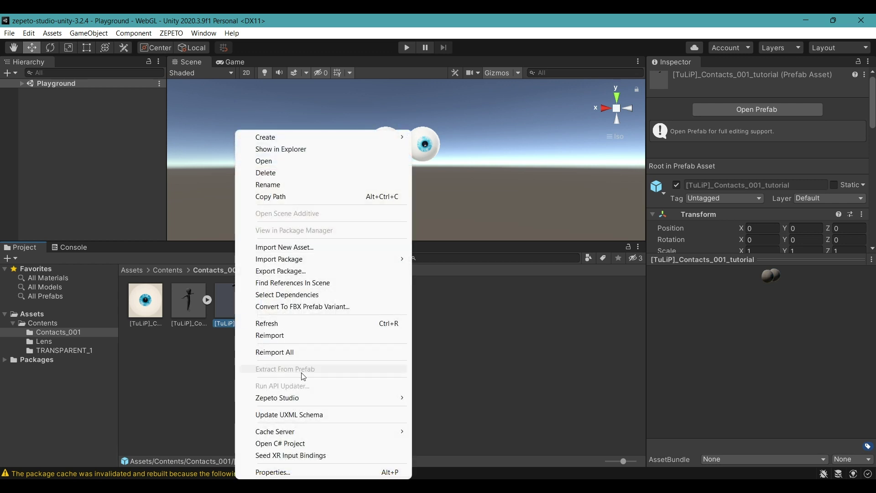
mouse_move(327, 401)
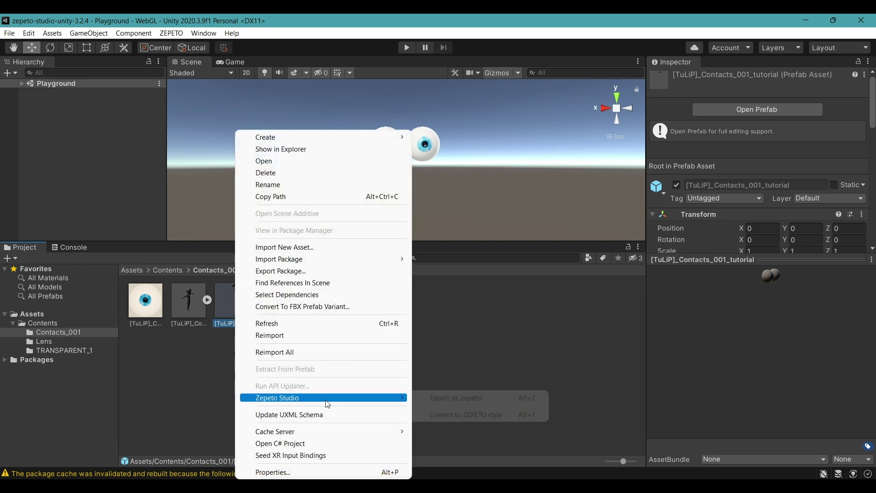
click(458, 406)
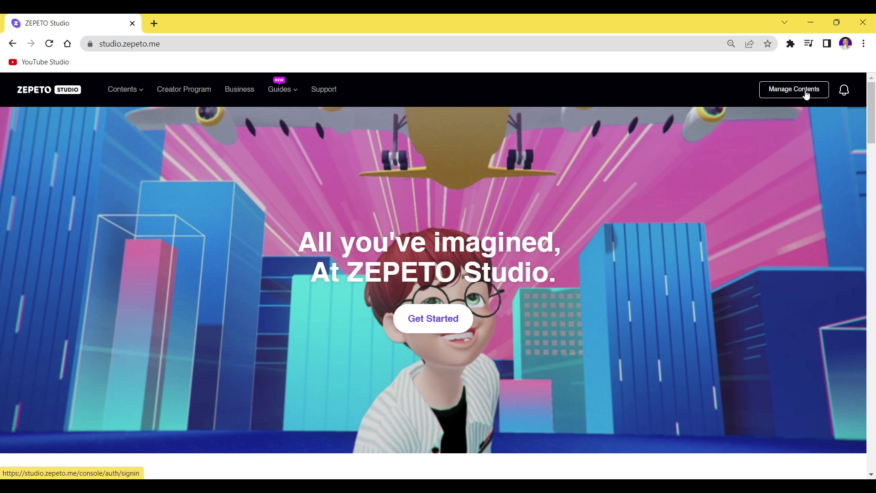
In My contents, start a new item created from a 3D file
click(809, 94)
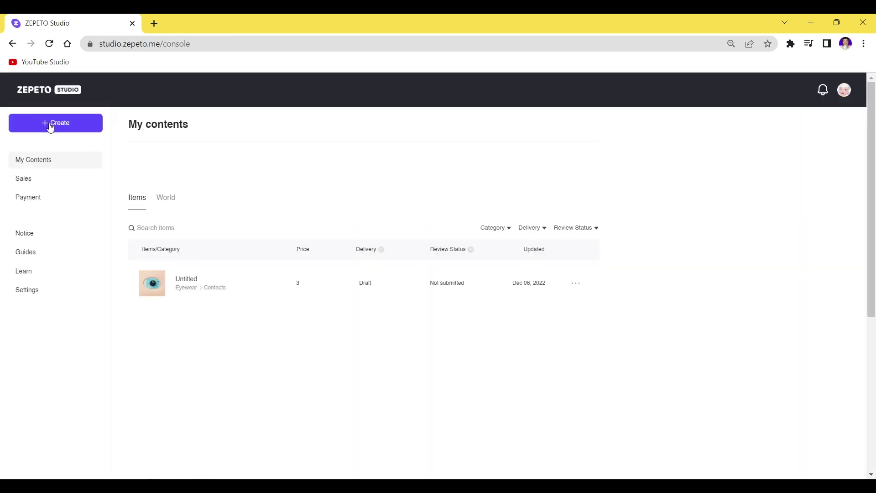
click(51, 127)
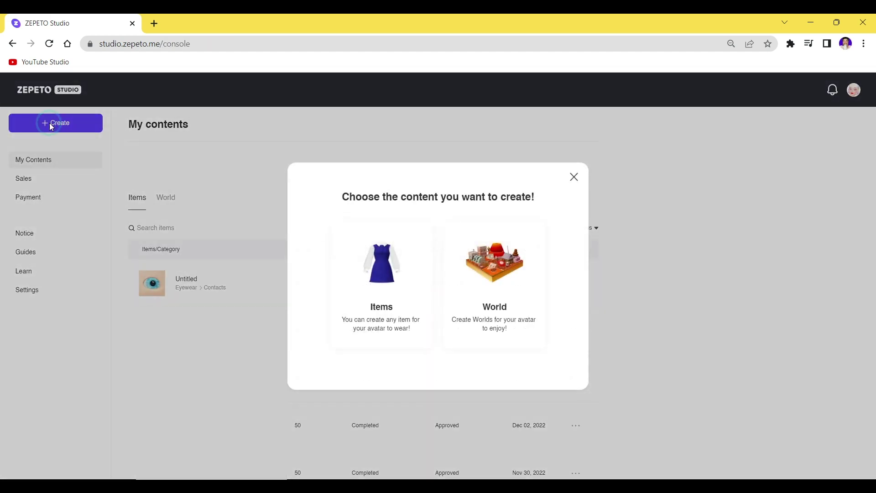
click(389, 279)
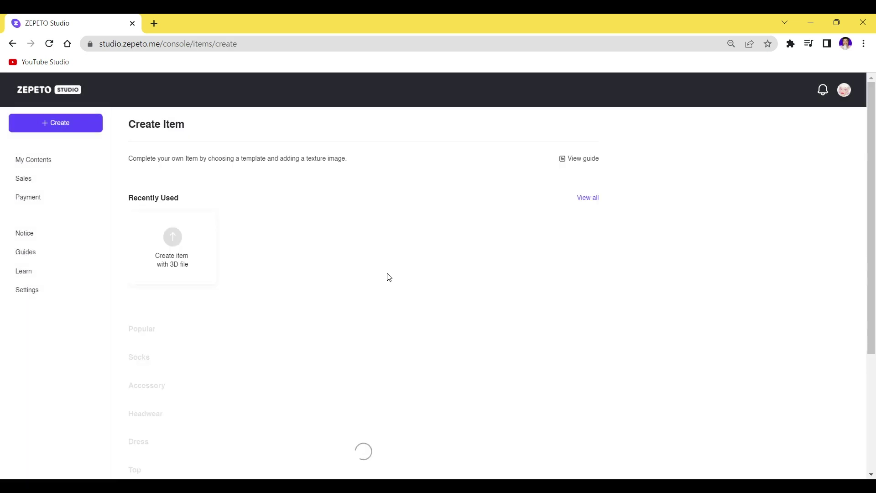
click(178, 244)
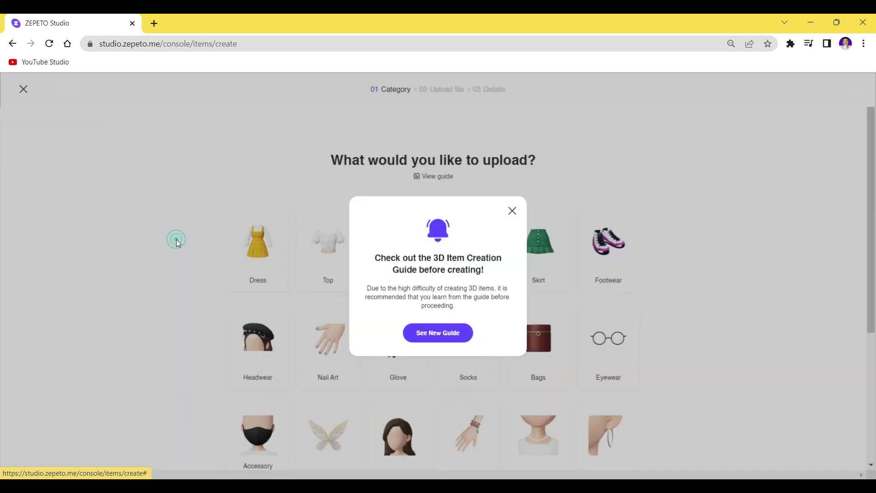
click(513, 211)
Choose Contacts as the new item's category
scroll(284, 306, down, 3)
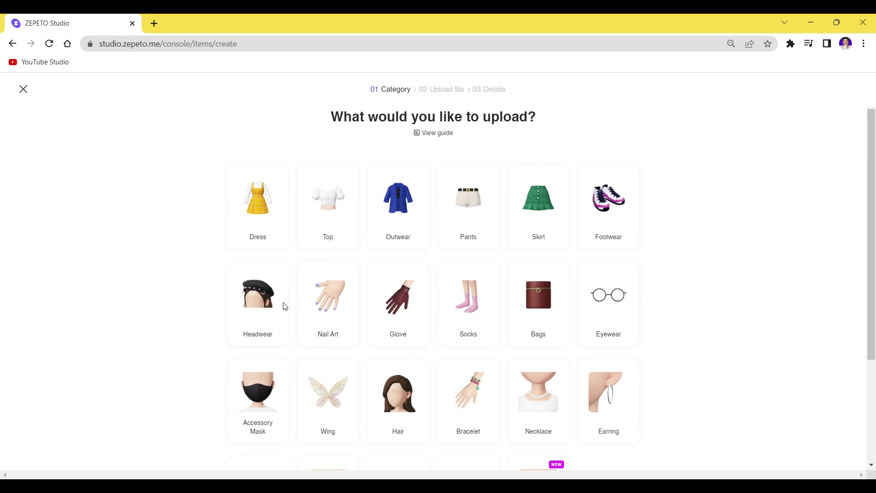
click(284, 305)
scroll(284, 307, down, 2)
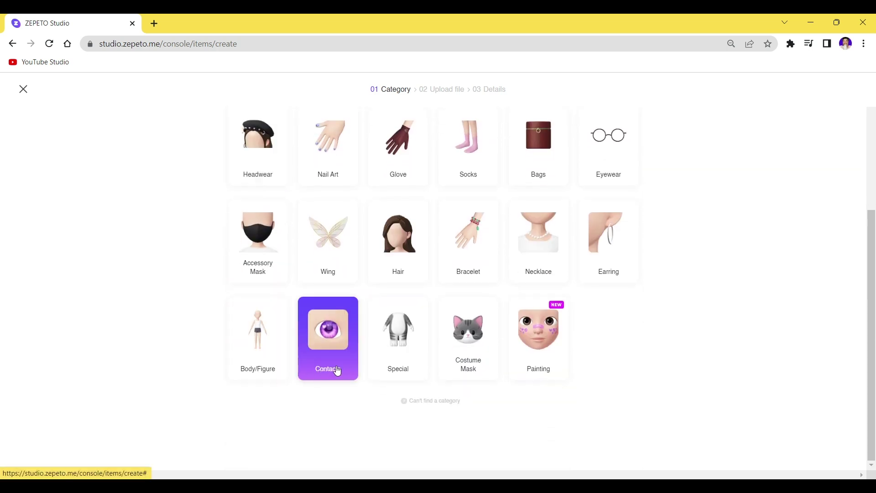
click(336, 336)
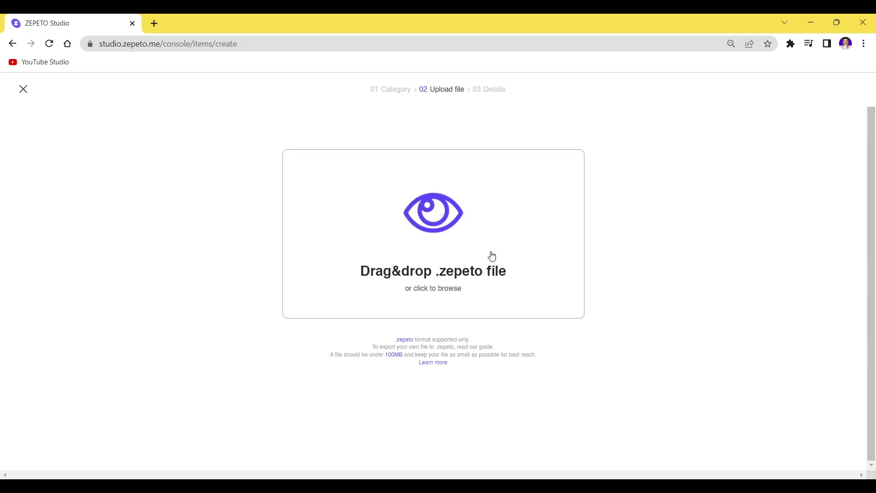
Upload [TuLiP]_Contacts_001_tutorial.zepeto through the Drag&drop box
click(446, 224)
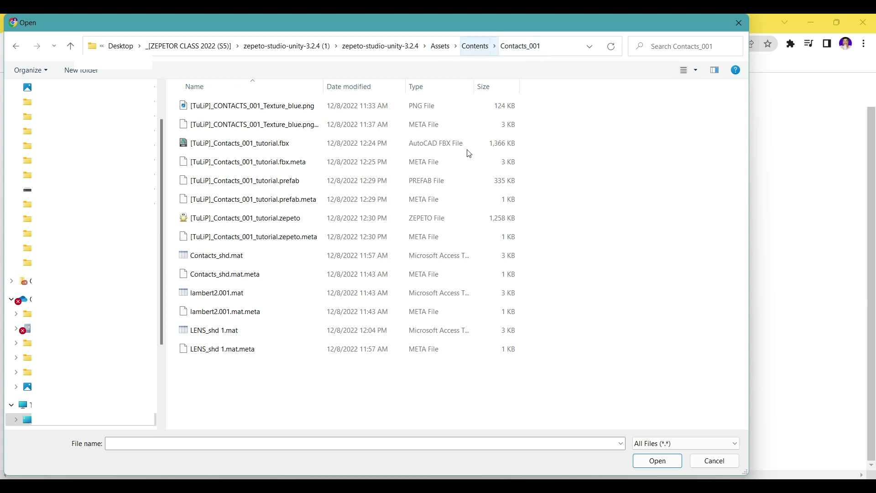
double_click(236, 220)
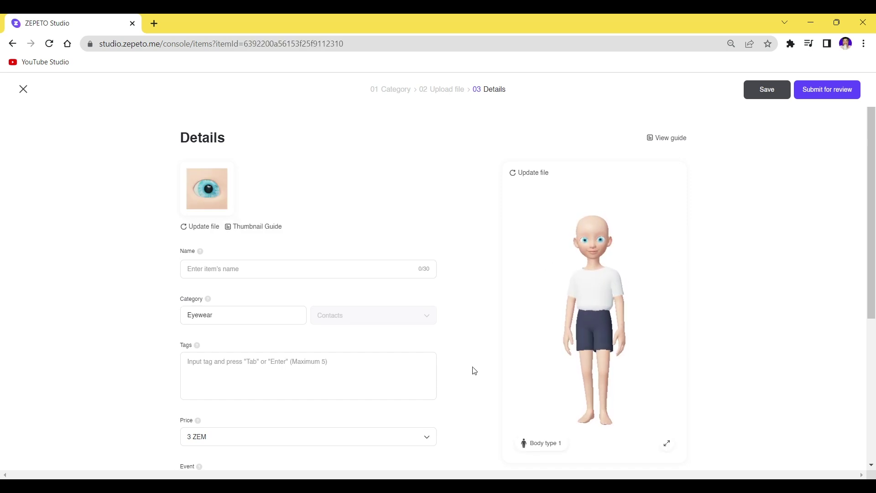
Name the item 'Contacts_001 tutorial_blue'
click(215, 269)
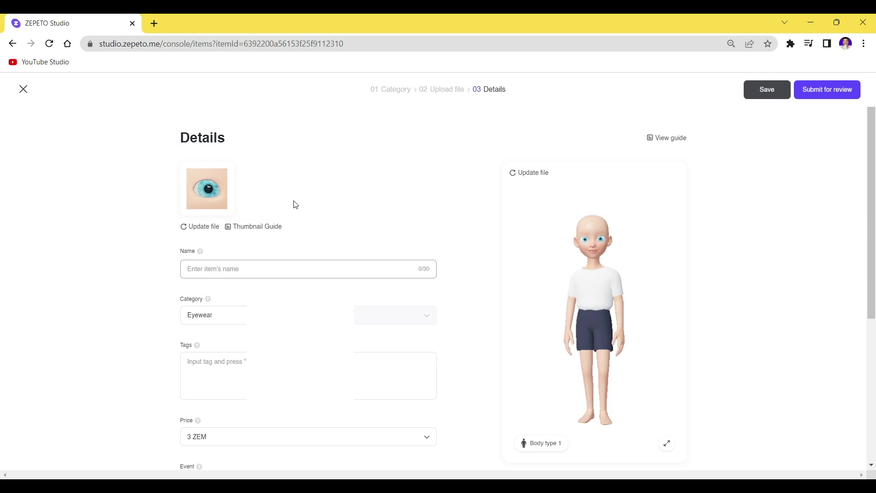
text(Cont)
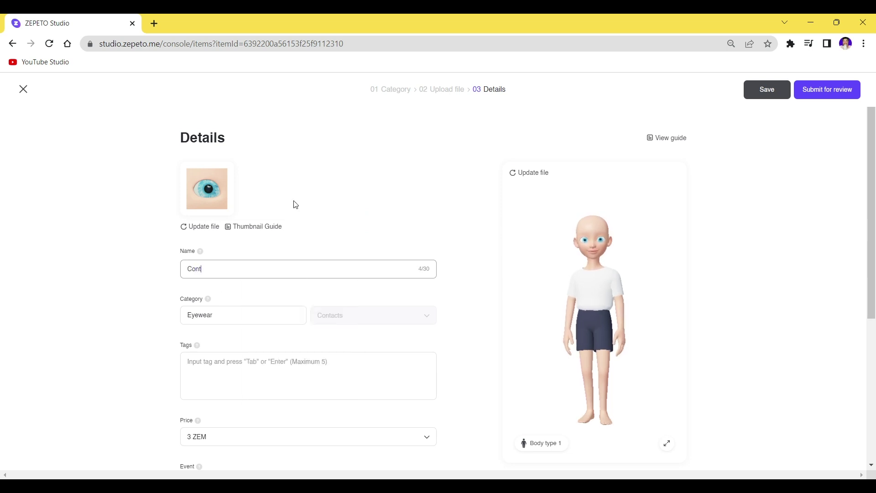
text(acts_001)
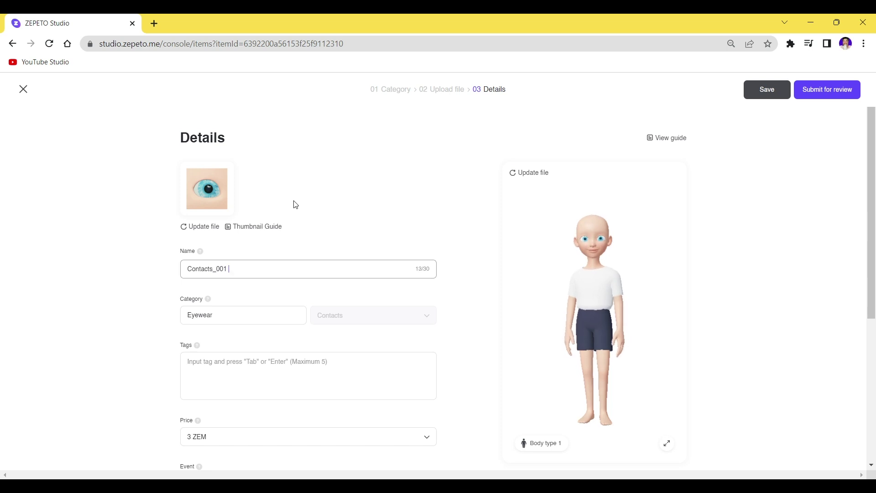
text( tuto)
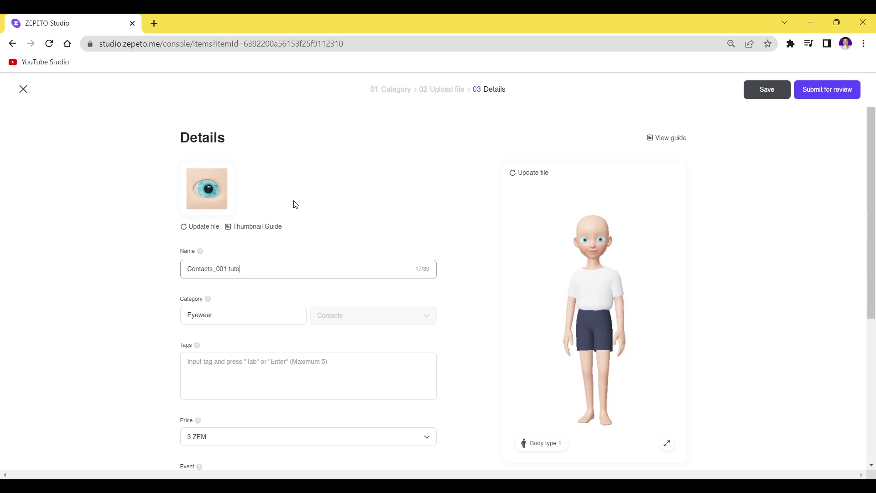
text(rial_)
key(BackSpace)
text(blue)
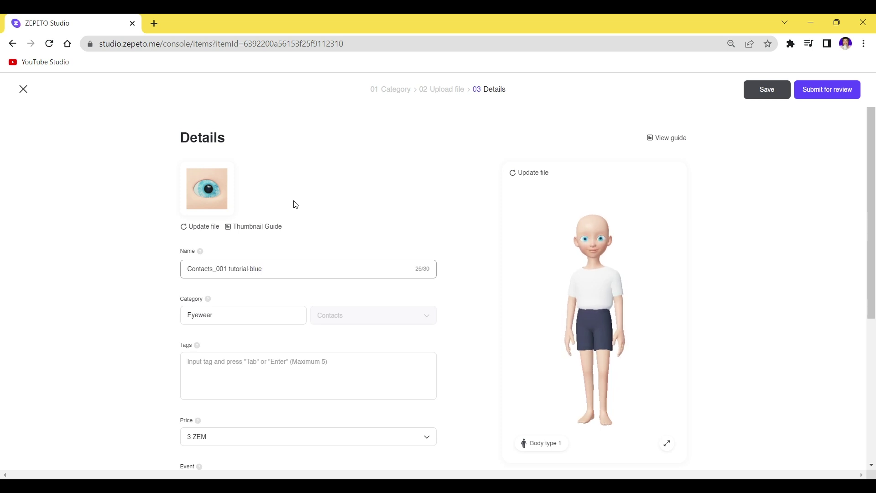
Add the tags TuLiPclass and ZEPETORCLASS
click(363, 381)
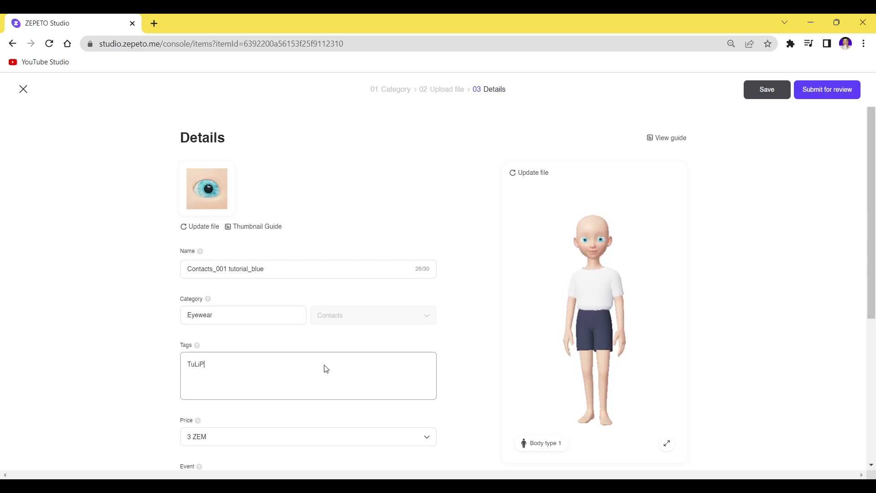
text(TuLiPclass)
key(Return)
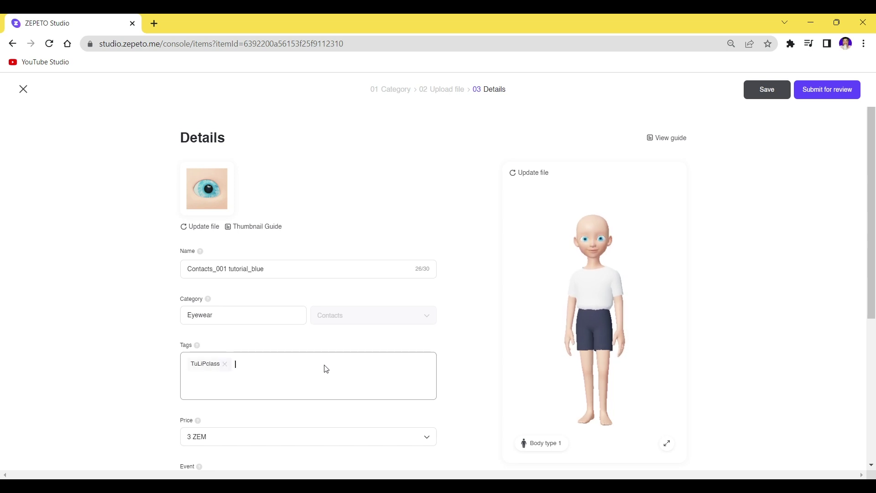
text(ZEPE)
text(TORCLASS)
key(Return)
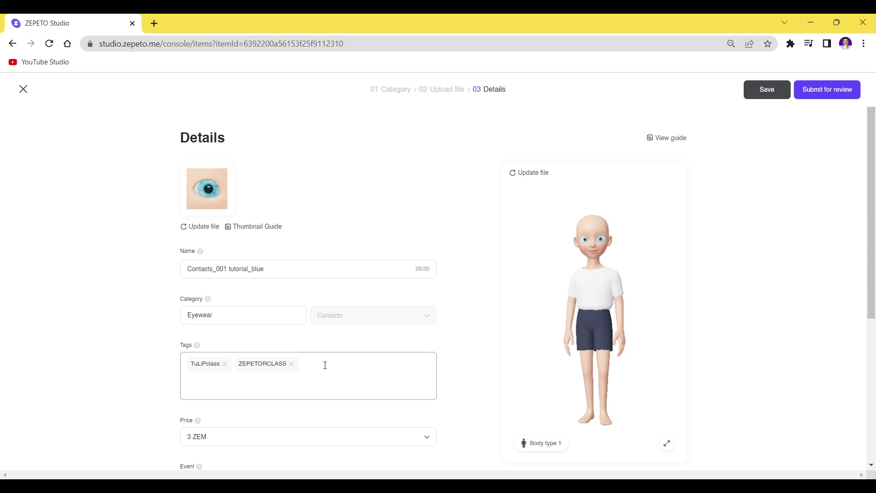
Keep the item's price at 3 ZEM
scroll(326, 365, down, 3)
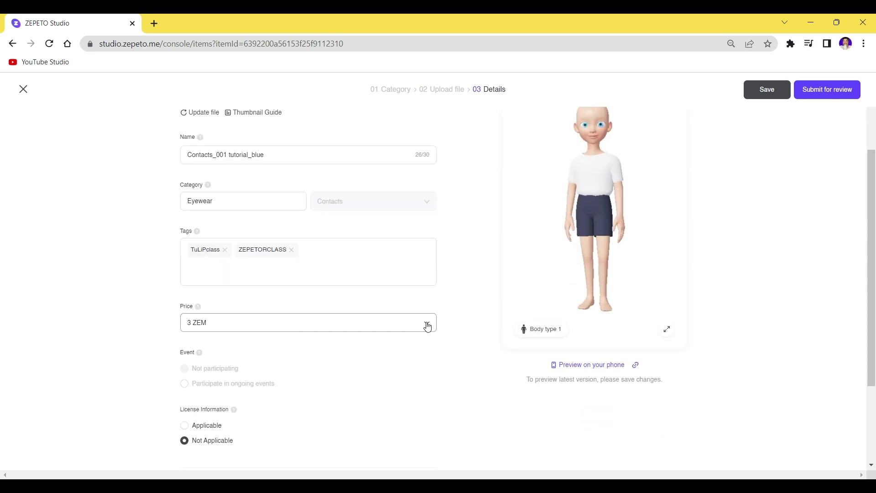
click(429, 327)
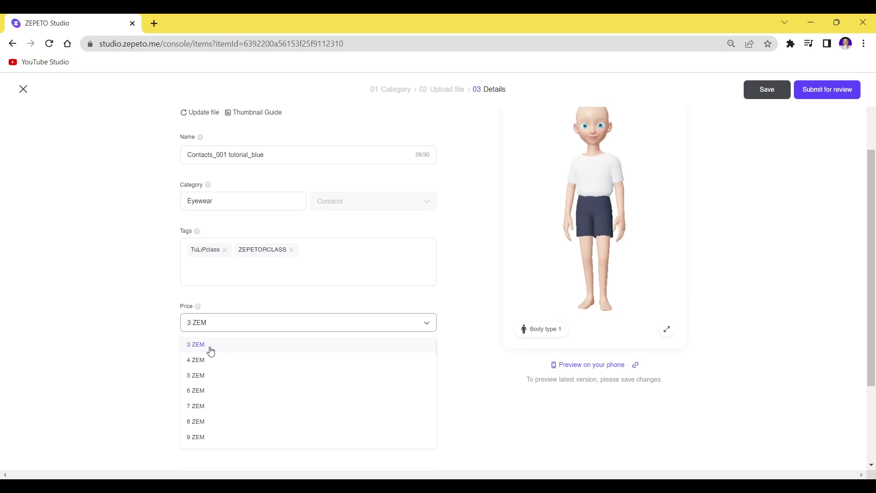
click(153, 353)
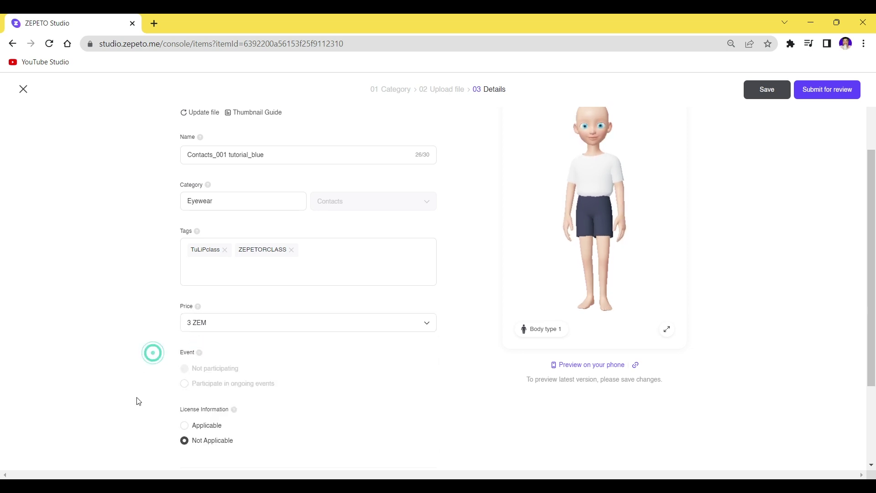
scroll(137, 401, down, 1)
scroll(136, 401, up, 4)
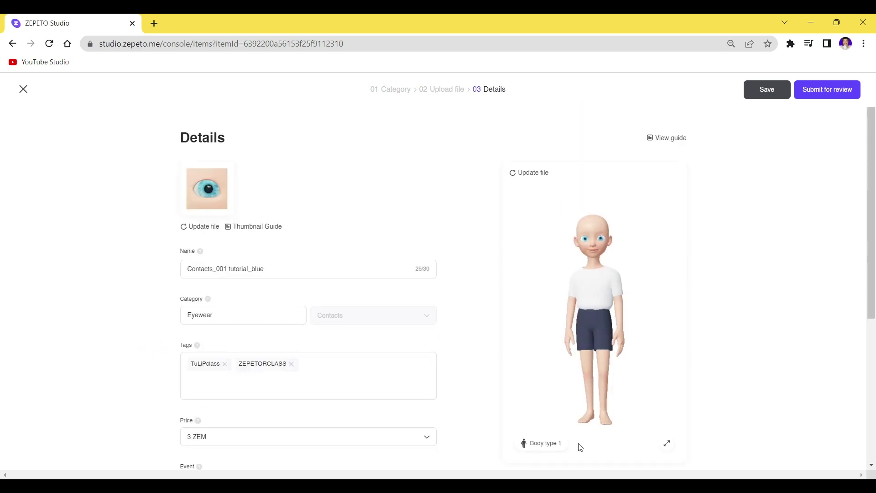
Cycle the preview through all body types and back to Body type 1
click(544, 450)
click(544, 449)
click(544, 449)
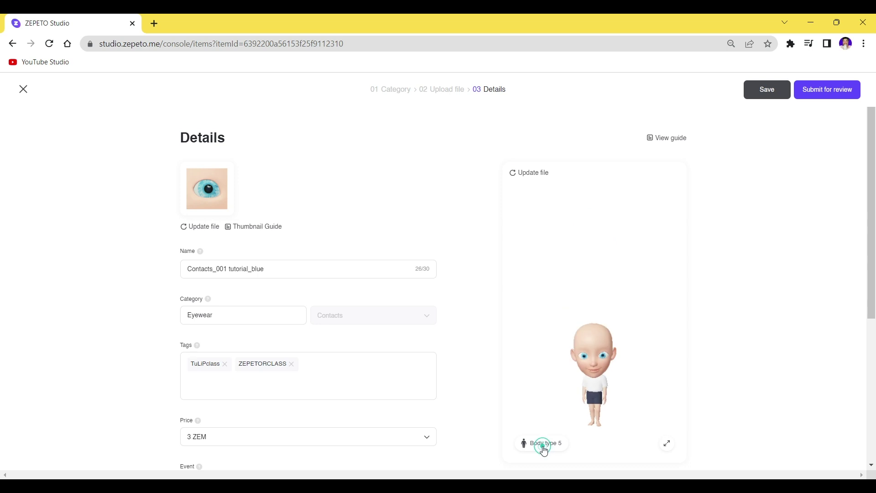
click(544, 449)
click(544, 449)
click(544, 449)
click(544, 449)
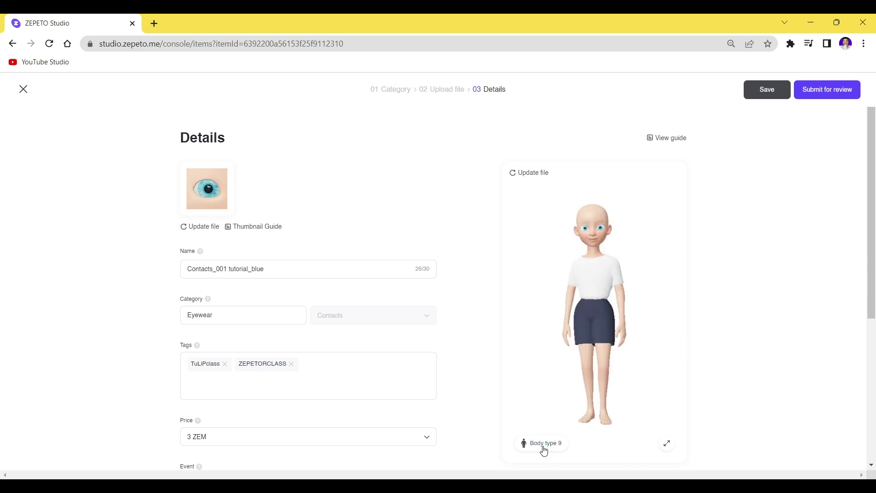
click(544, 449)
click(544, 449)
click(544, 449)
click(544, 449)
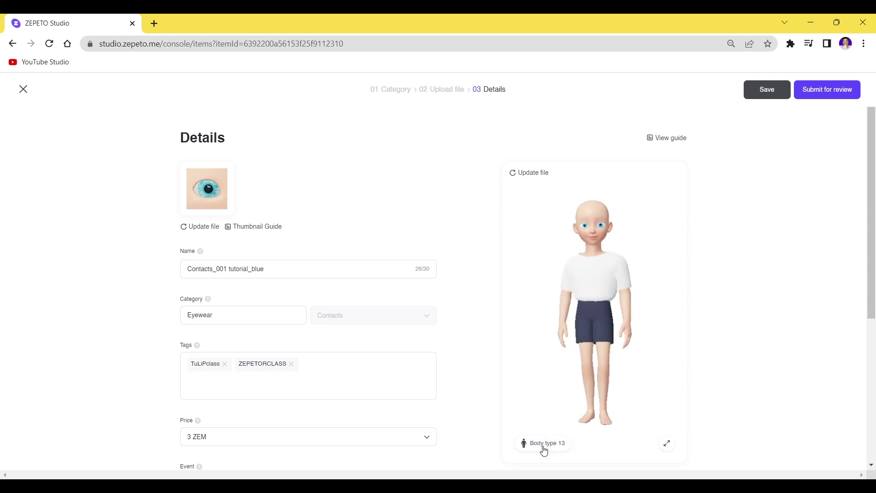
click(544, 450)
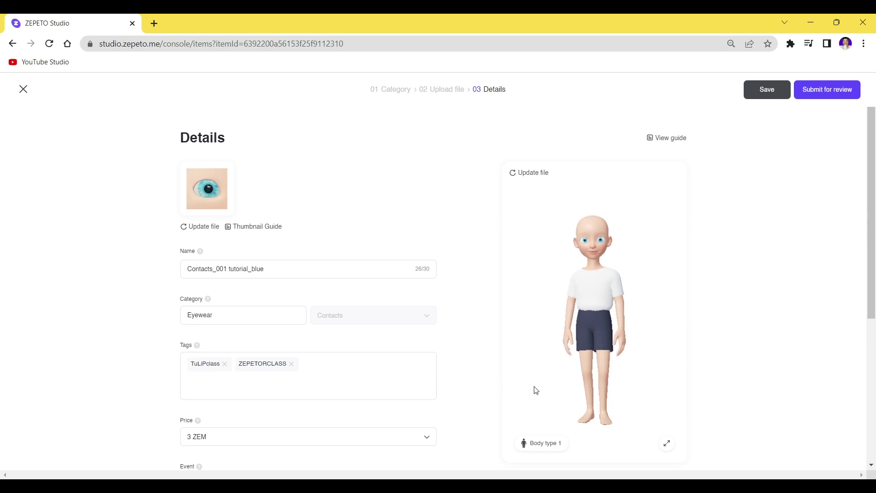
Check Body type 12, return to Body type 1, and inspect the lenses in a face close-up
click(542, 445)
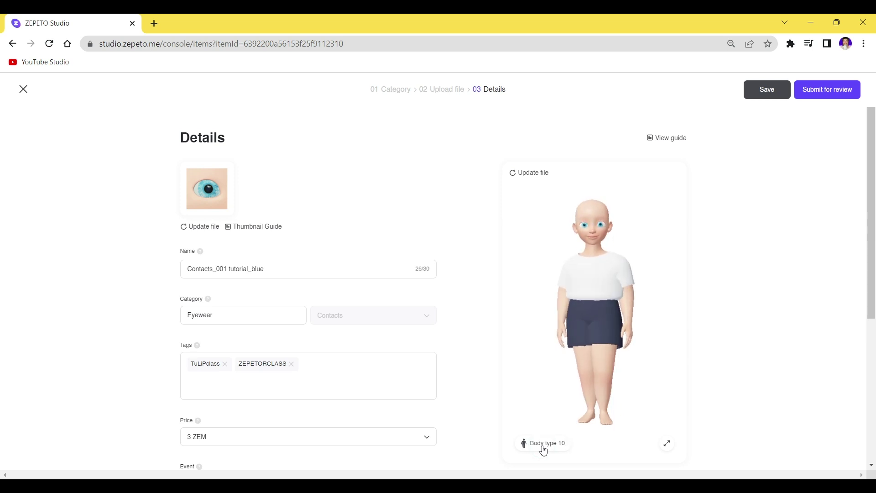
click(544, 450)
click(544, 449)
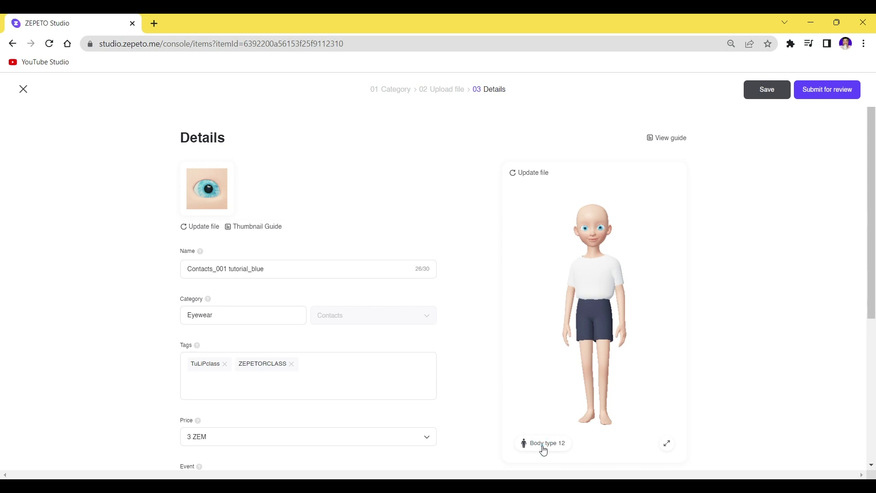
click(544, 449)
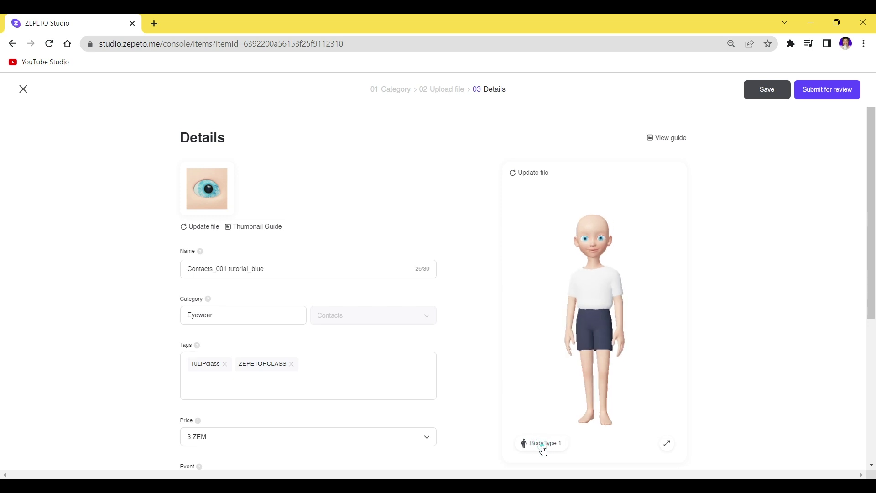
click(666, 448)
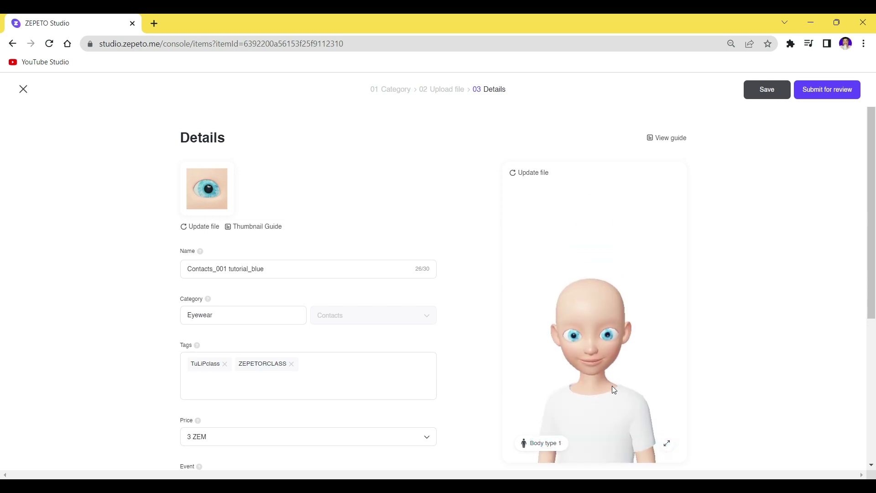
drag(612, 389, 614, 338)
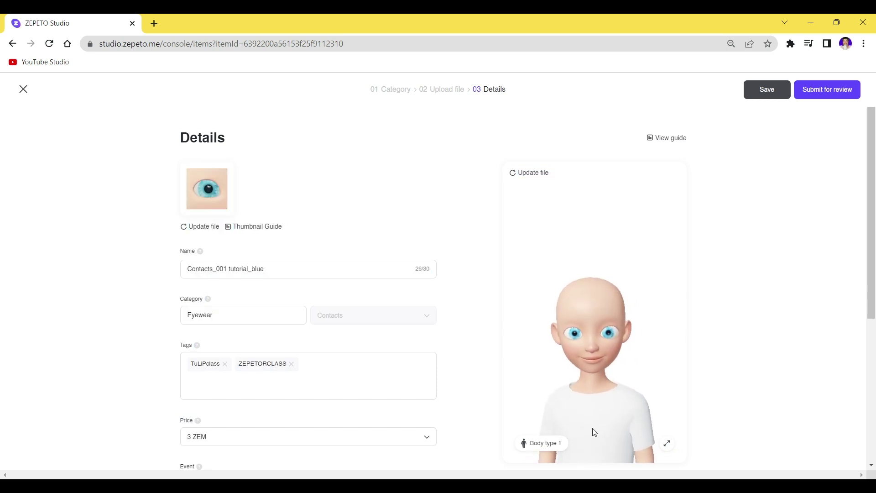
Send a phone preview of the item, copy its preview link, and save the details
click(666, 444)
scroll(589, 435, down, 1)
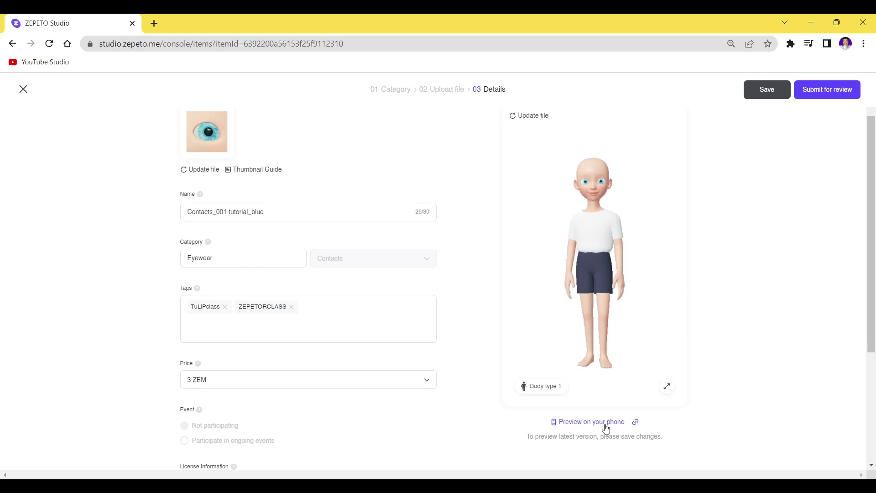
click(606, 429)
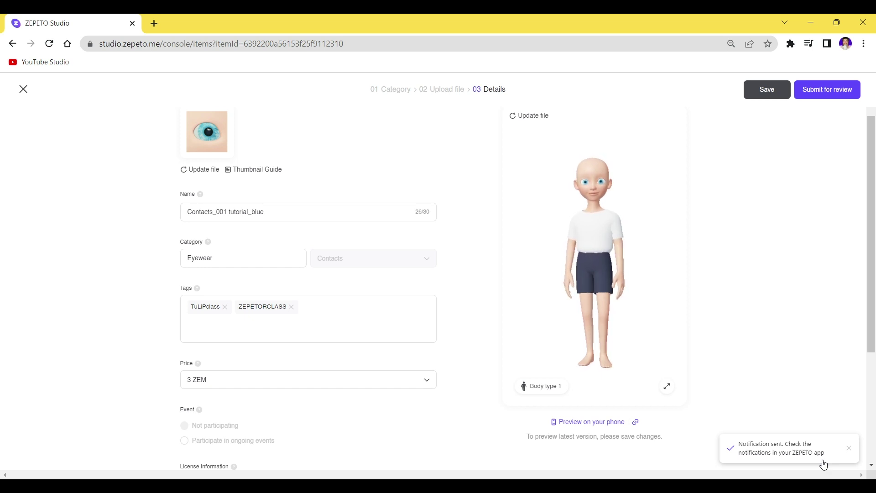
click(636, 423)
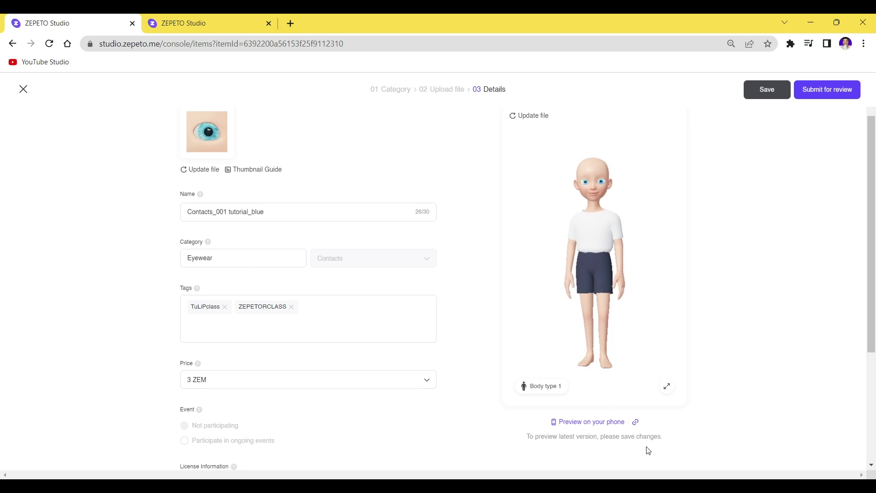
click(764, 90)
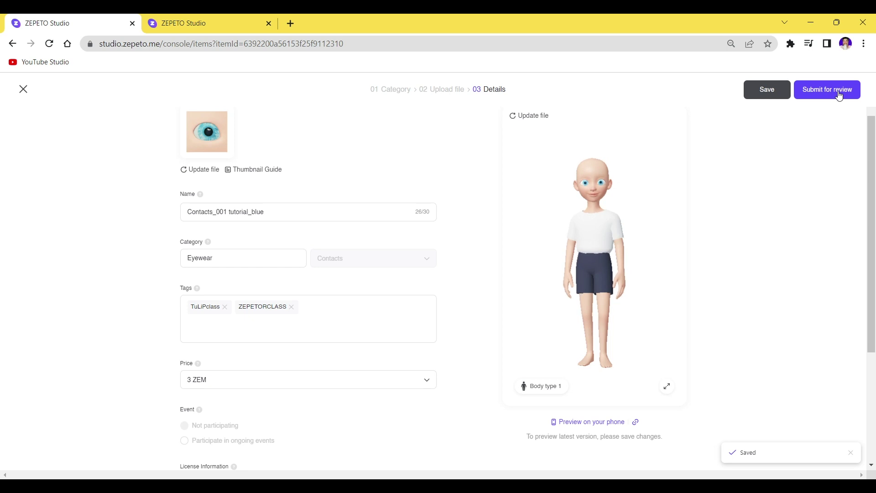
Submit Contacts_001 tutorial_blue for review, accepting the guidelines, and close the editor
scroll(764, 173, up, 2)
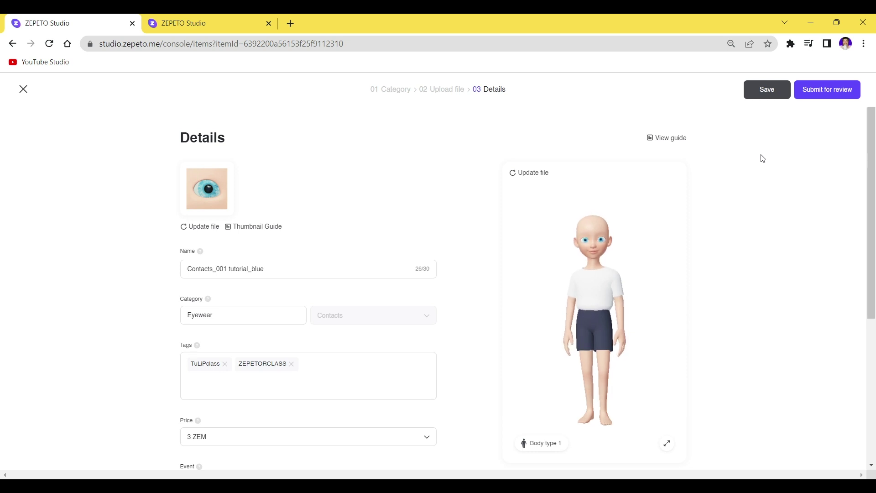
click(834, 97)
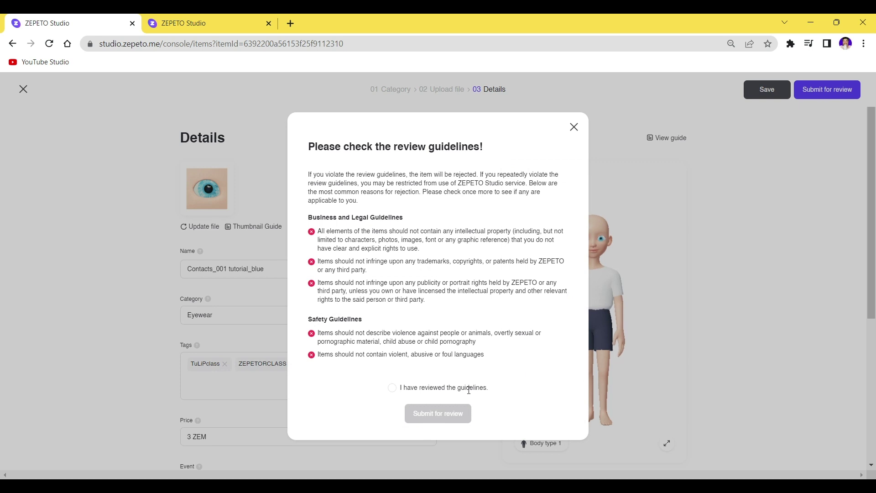
click(438, 389)
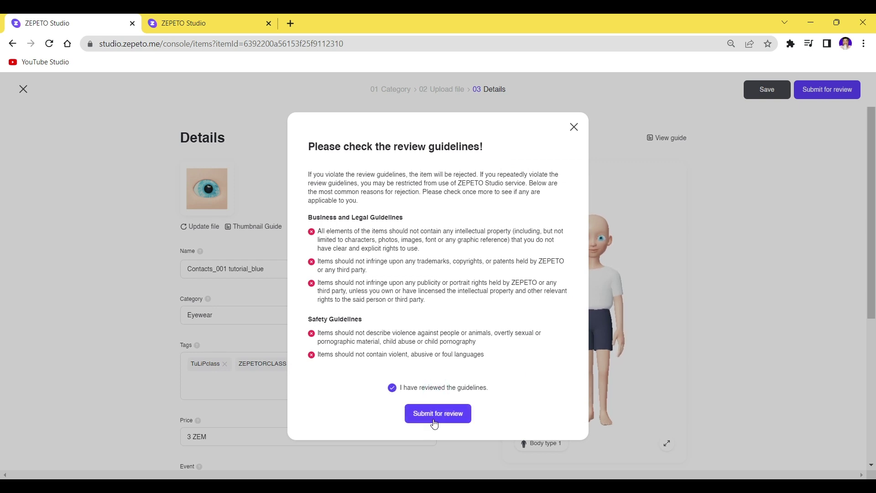
click(434, 422)
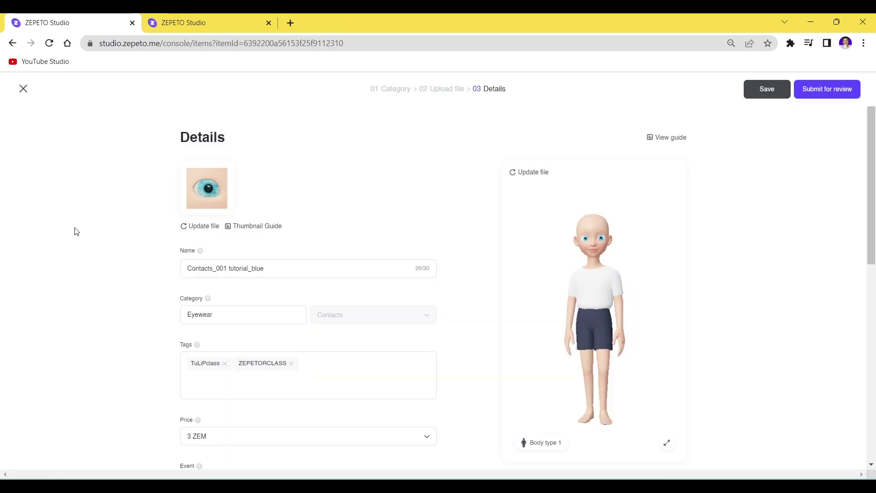
click(23, 89)
Show the My Contents list with Contacts_001 tutorial_blue under Eyewear, Contacts
click(39, 161)
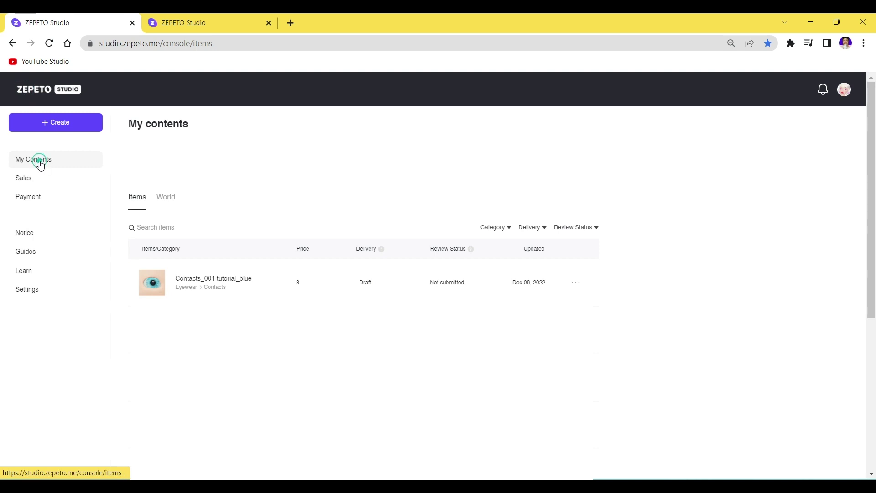